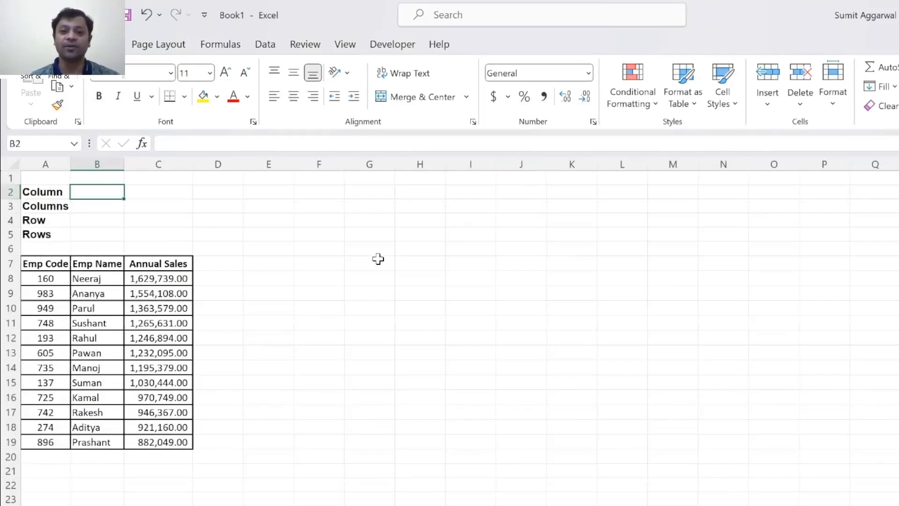
Enter a COLUMN formula in B2 that references the Emp Name header cell B7.
text(=)
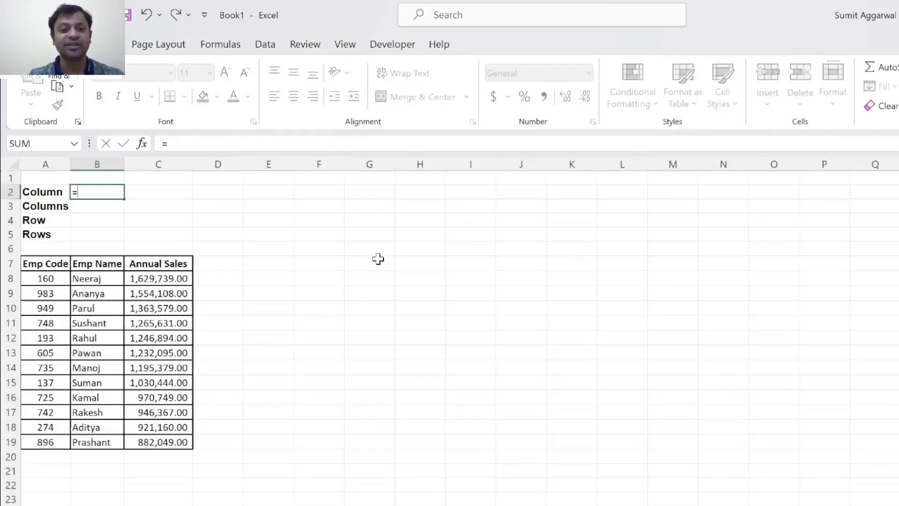
text(column()
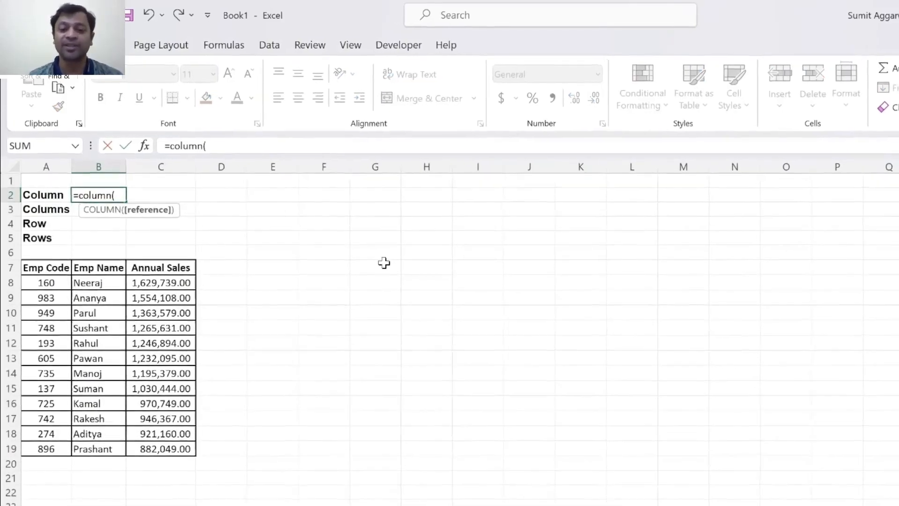
key(Down)
key(Down)
key(Down)
key(Down)
key(Down)
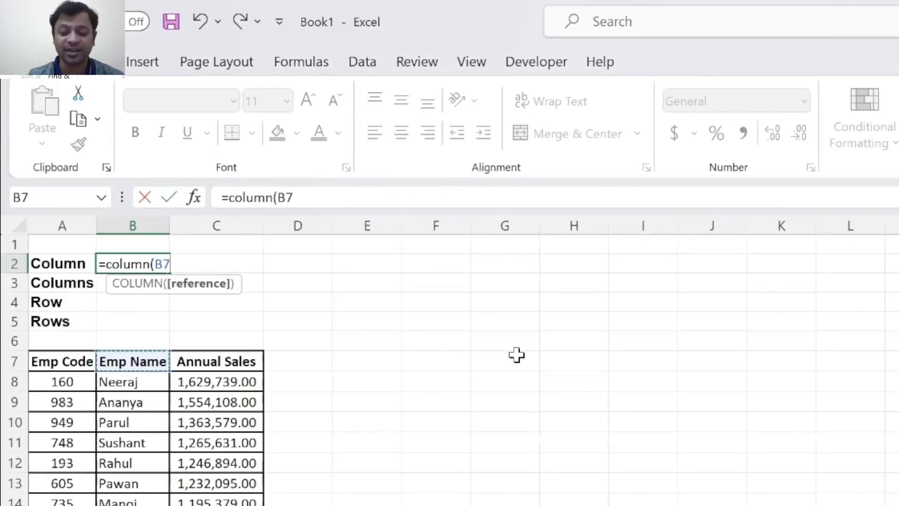
key(Return)
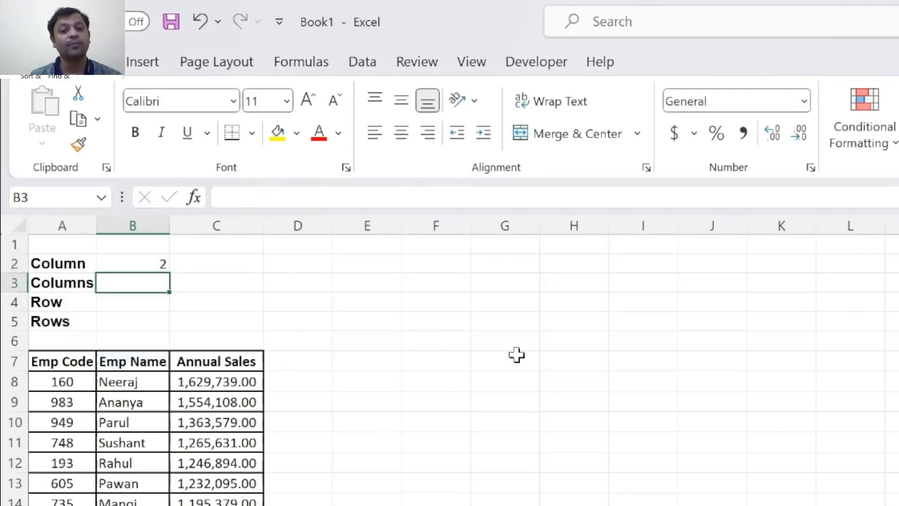
Highlight the ten cells A7 to J7 along the header row to examine the column positions.
key(Down)
key(Down)
key(Down)
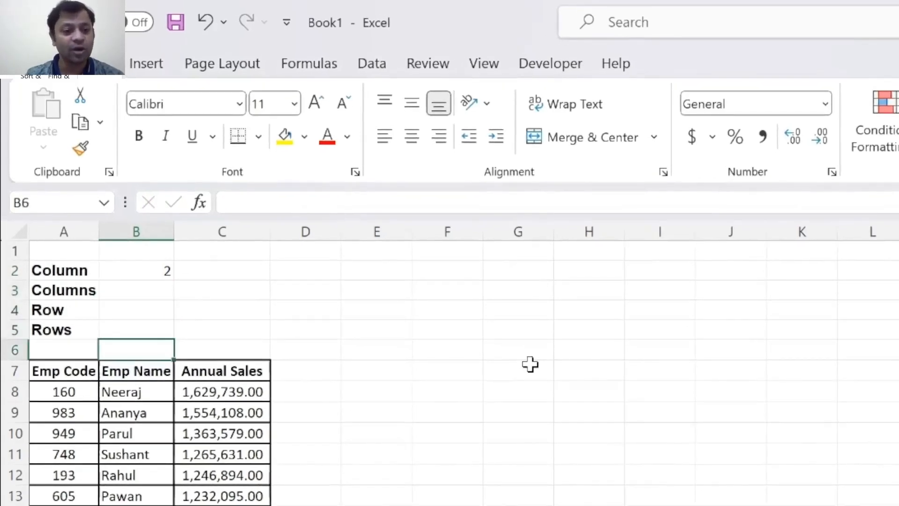
key(Left)
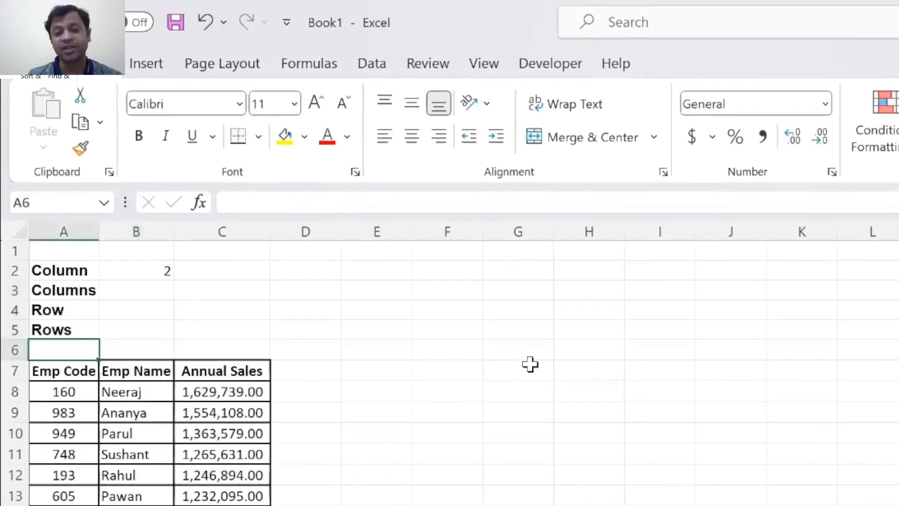
key(Down)
key(shift+Right)
key(shift+Right)
key(shift+Right)
key(shift+Right)
key(shift+Right)
key(shift+Right)
key(shift+Right)
key(shift+Right)
key(shift+Right)
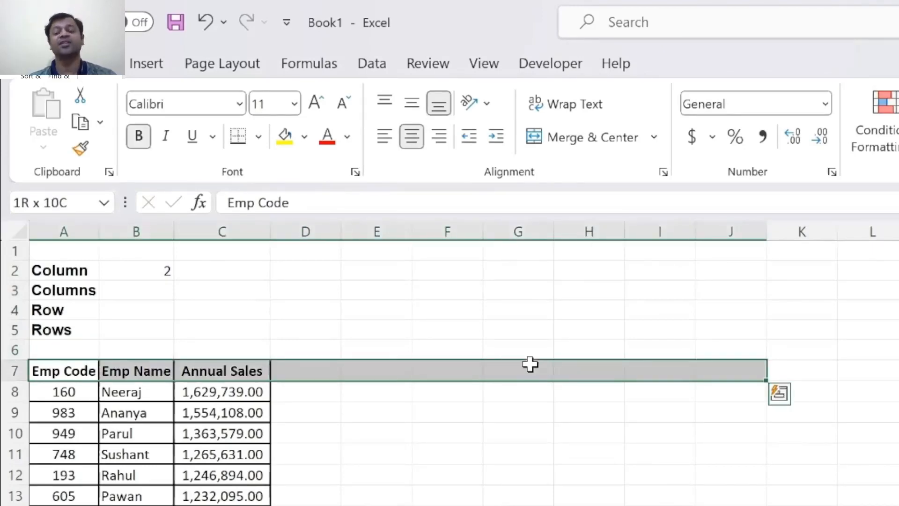
Enter a COLUMN formula in A6 that references the table headers A7:C7.
key(Up)
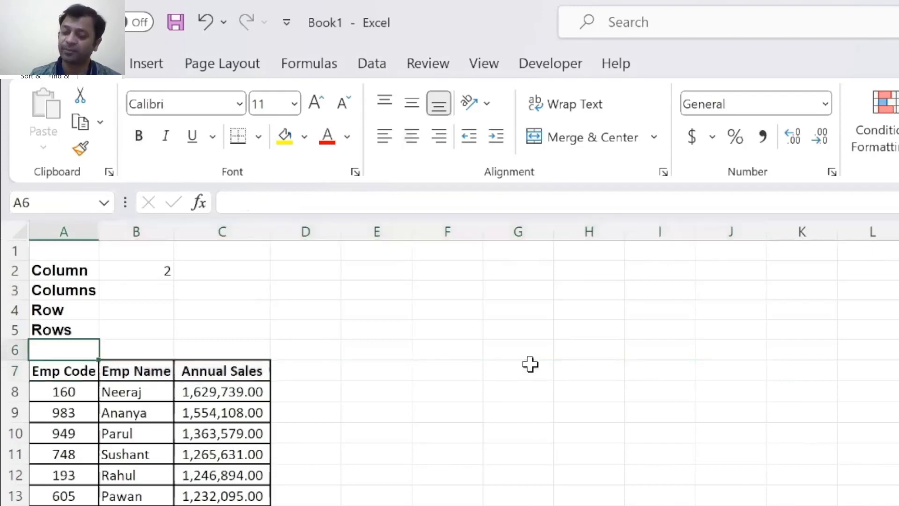
text(=)
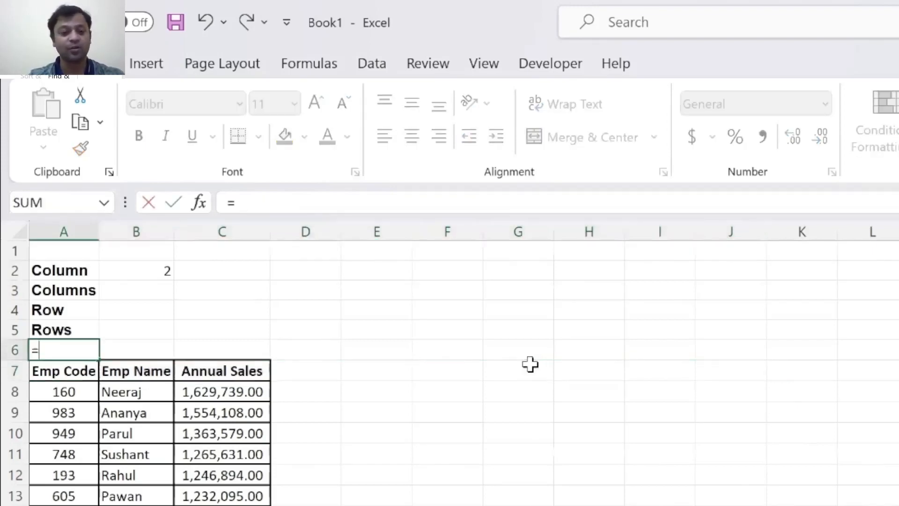
text(column()
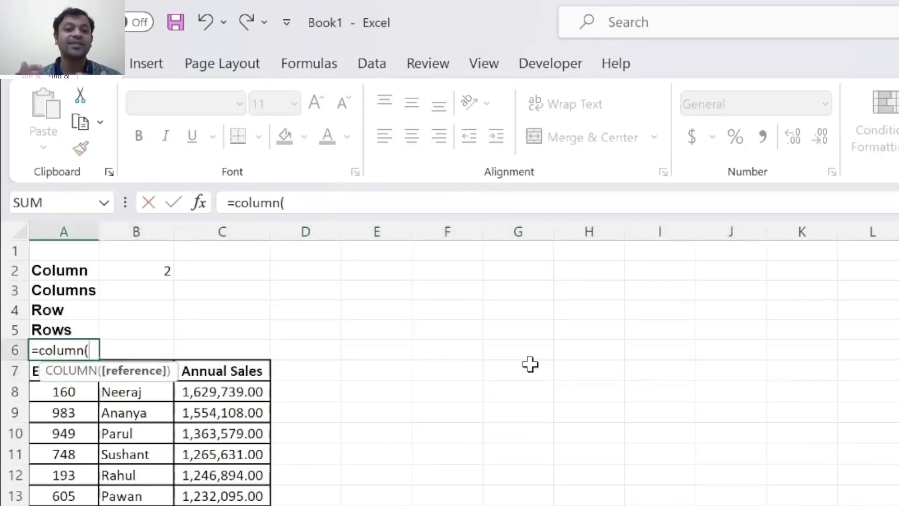
key(Down)
key(ctrl+shift+Right)
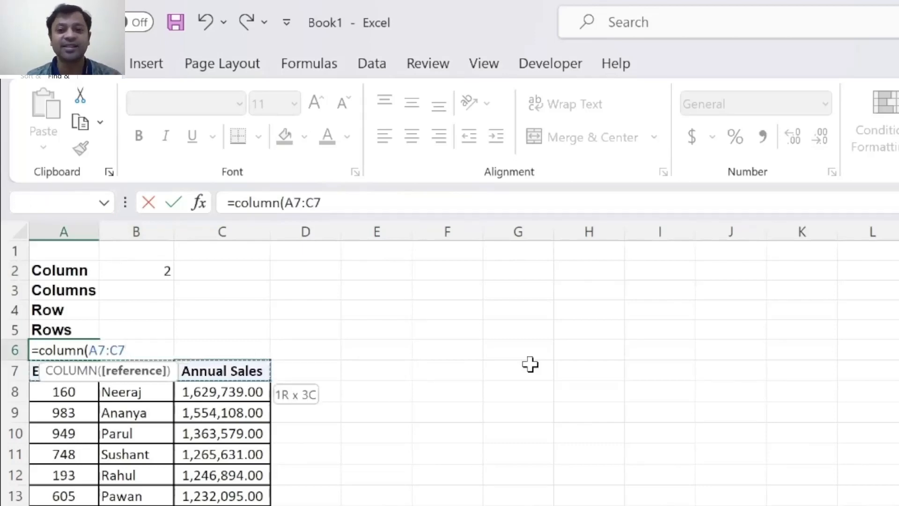
key(Return)
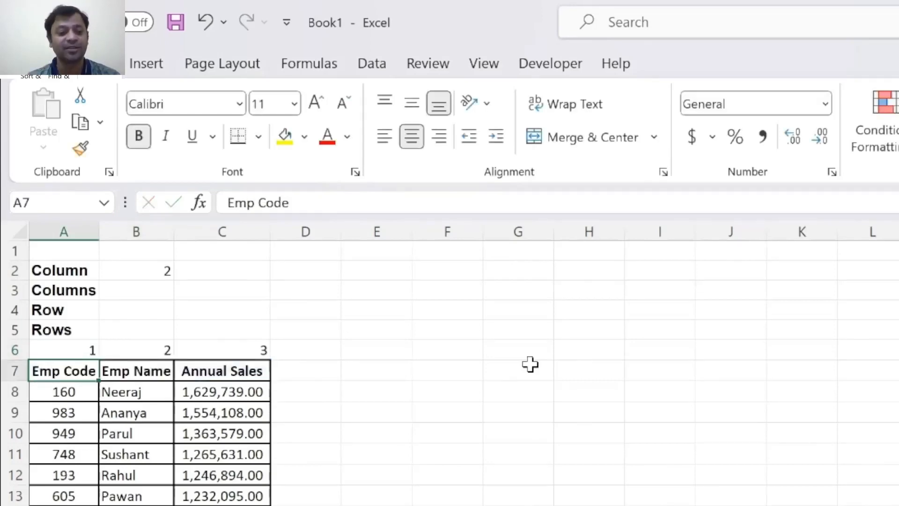
Examine the spilled COLUMN results in A6:C6 against the header cell below each one.
key(Up)
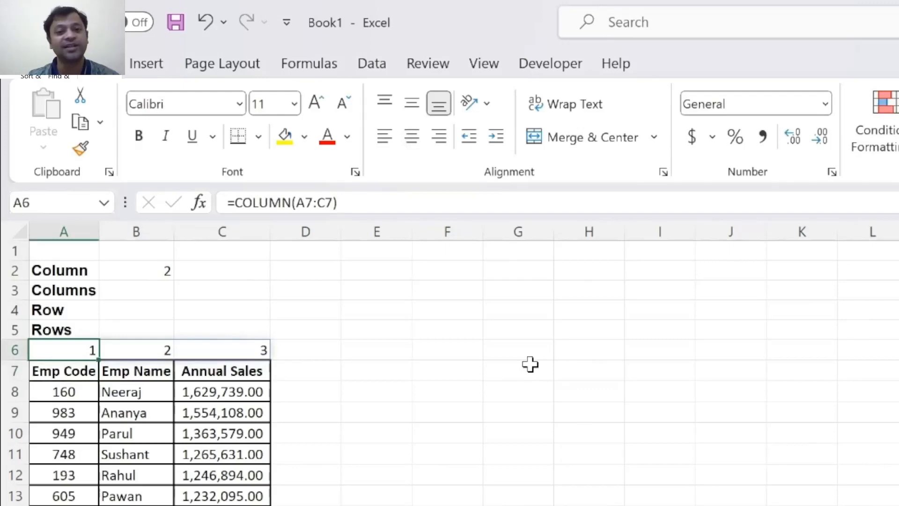
key(Right)
key(Right)
key(Right)
key(Right)
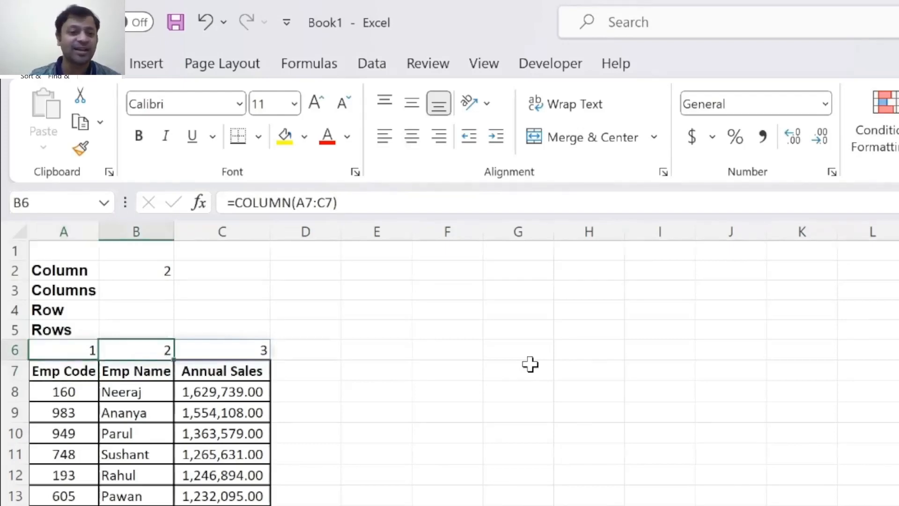
key(Left)
key(Left)
key(Left)
key(Left)
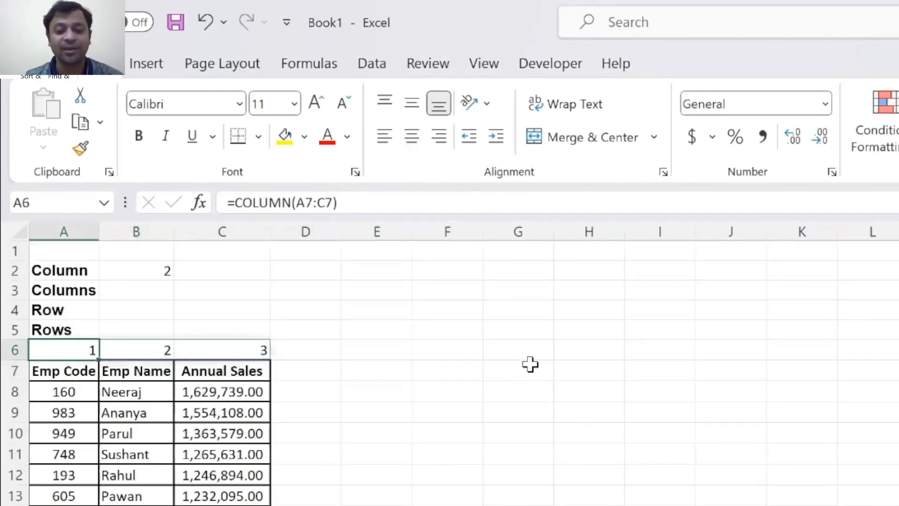
key(Down)
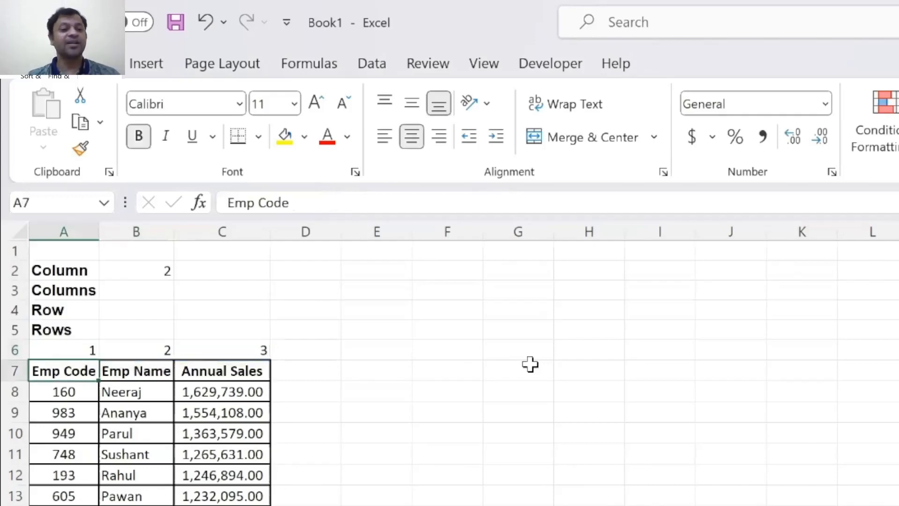
key(Up)
key(Right)
key(Down)
key(Up)
key(Right)
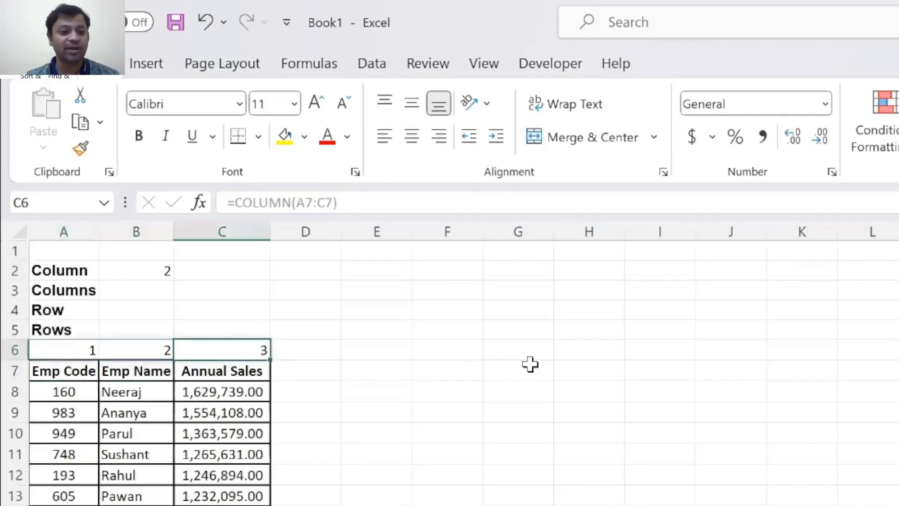
key(Down)
key(Up)
Enter a COLUMN formula in F6 that references the empty range F7:L7.
key(Right)
key(Right)
key(Right)
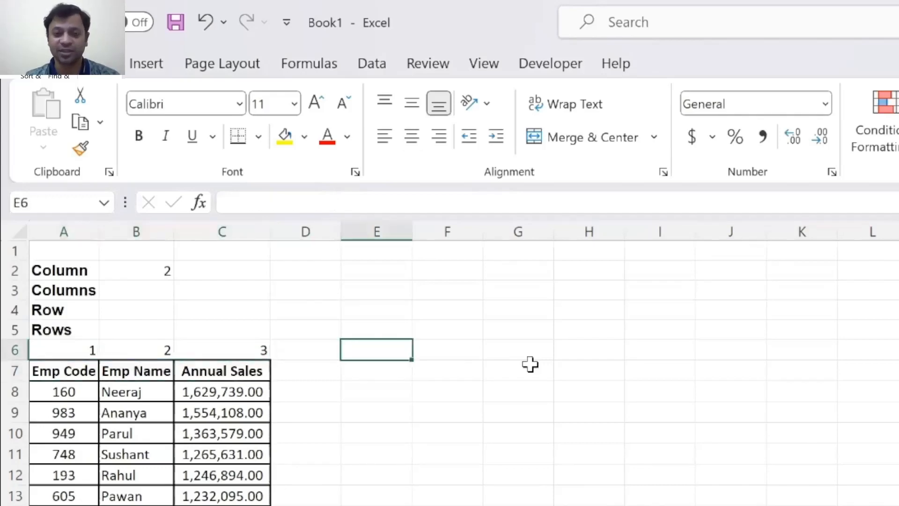
key(Down)
key(Up)
text(=)
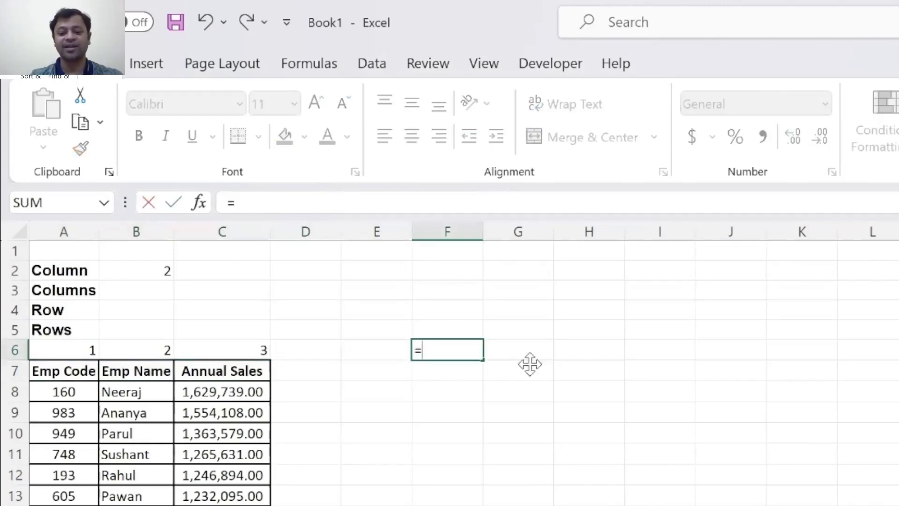
text(column()
drag(447, 371, 534, 375)
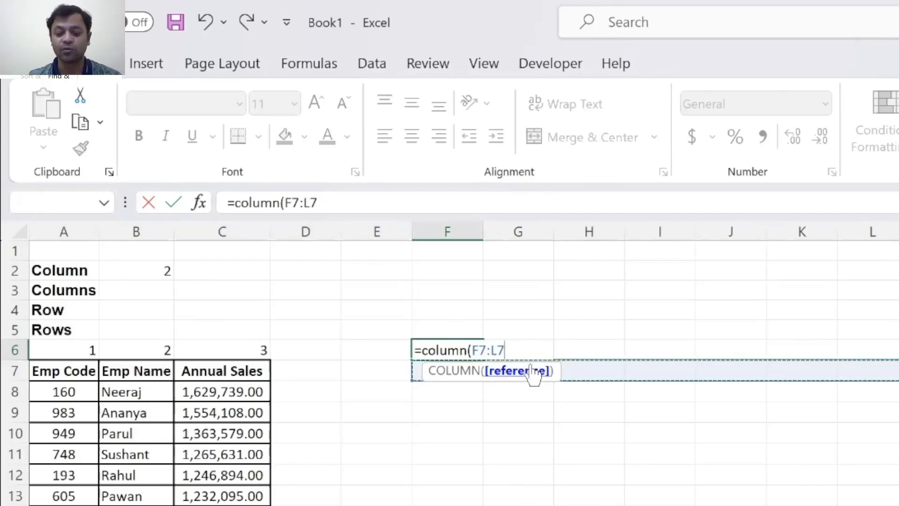
key(Return)
key(Up)
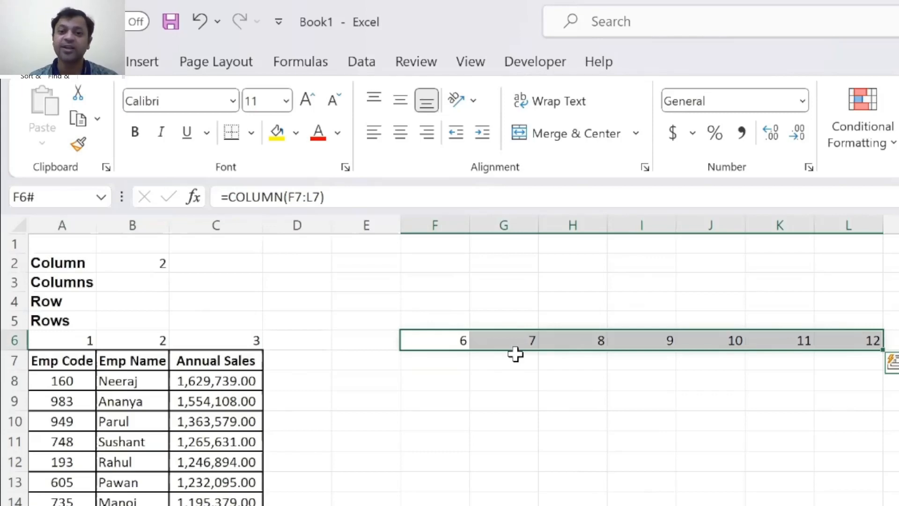
Try to enter 0 in H6 inside the spilled COLUMN results, and undo the entry.
key(Left)
key(Right)
key(Right)
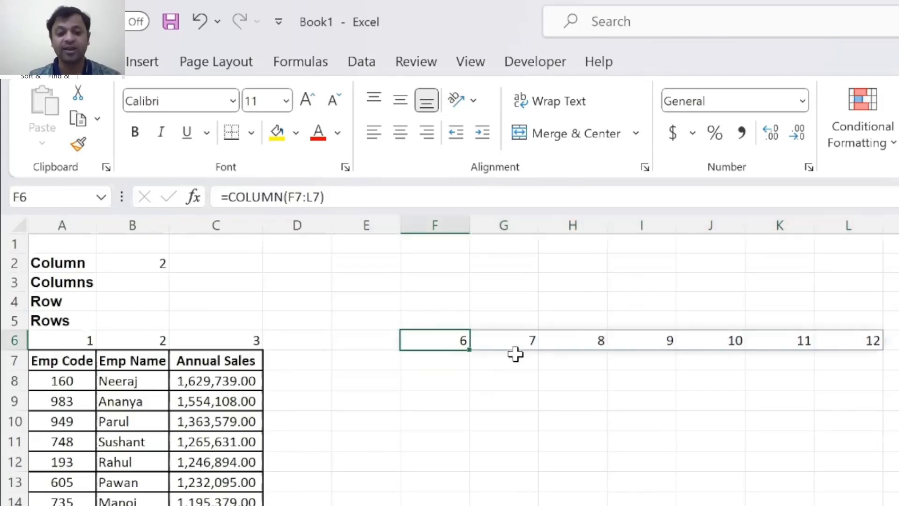
key(Right)
key(Right)
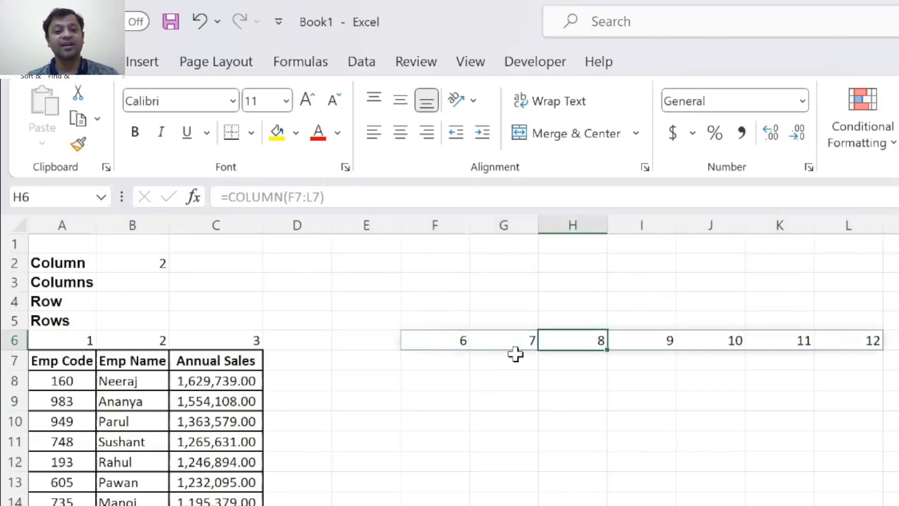
key(Left)
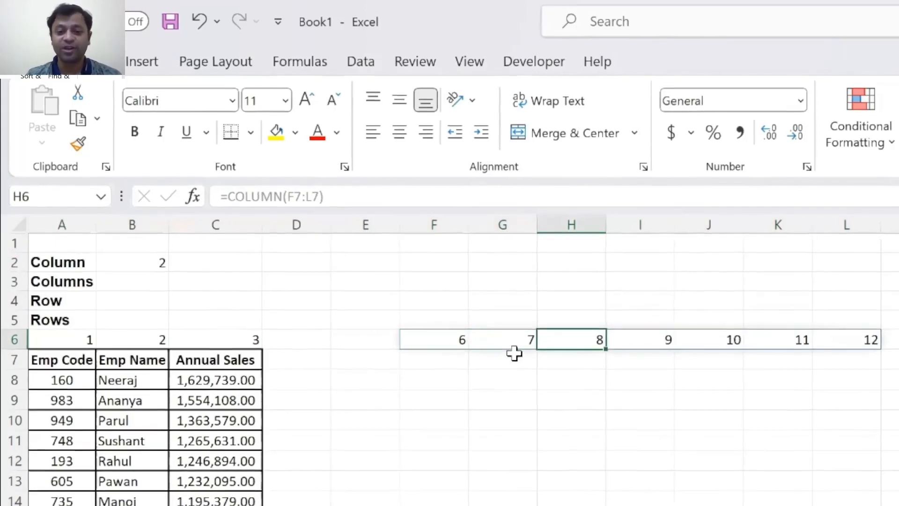
text(0)
key(Return)
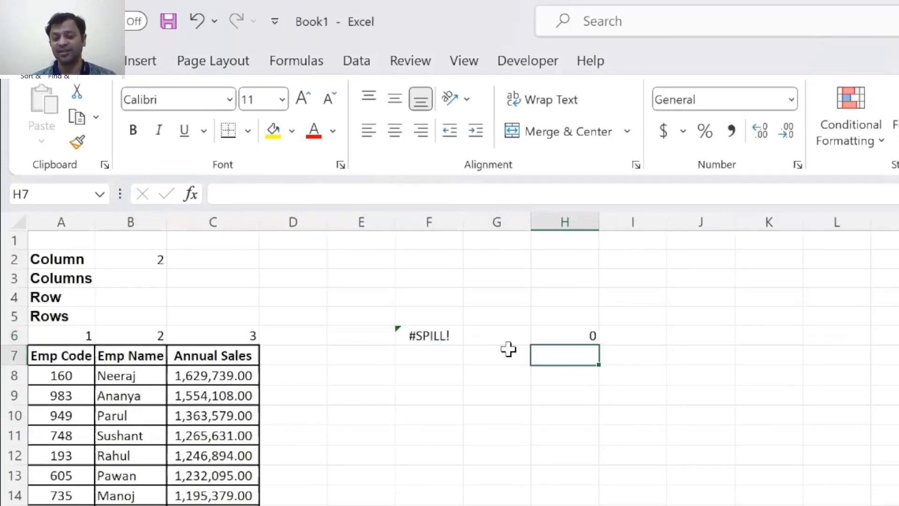
key(ctrl+z)
Enter a COLUMN formula in E6 that references the range E7:M7.
key(Up)
key(Left)
key(Down)
key(Down)
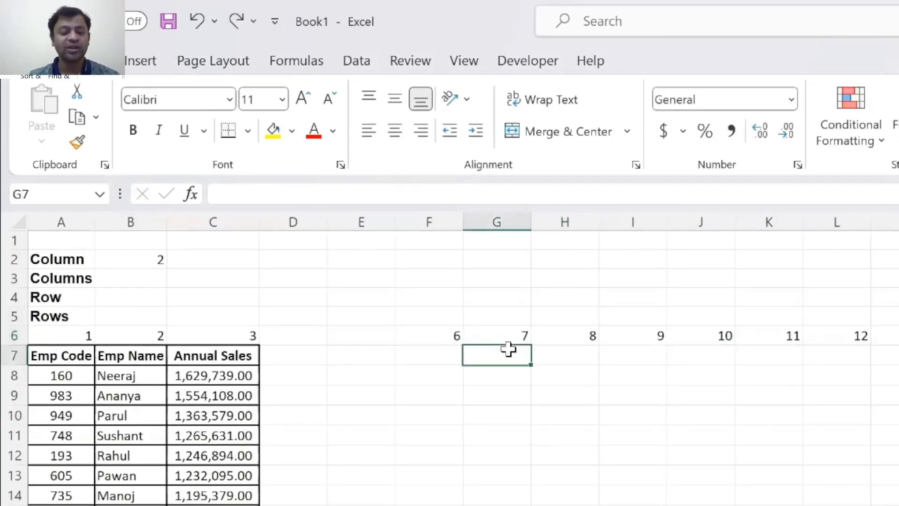
key(Left)
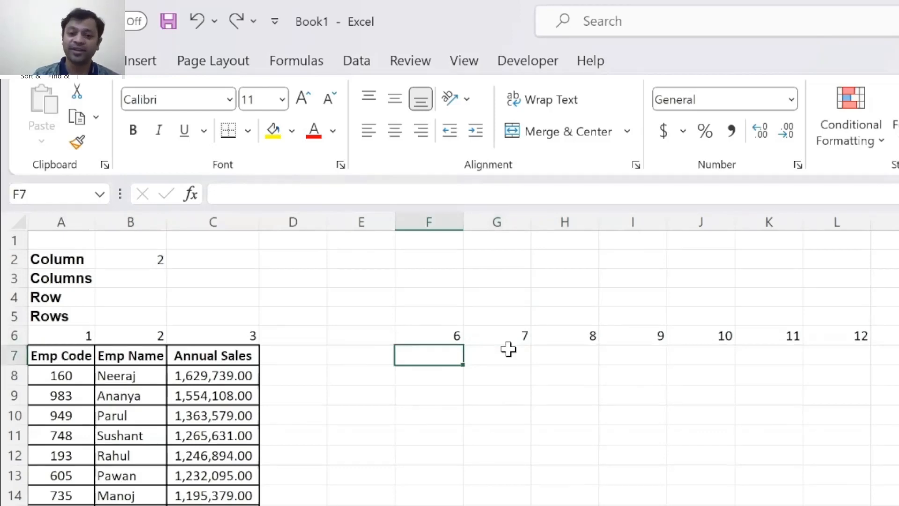
key(Up)
key(Left)
text(=)
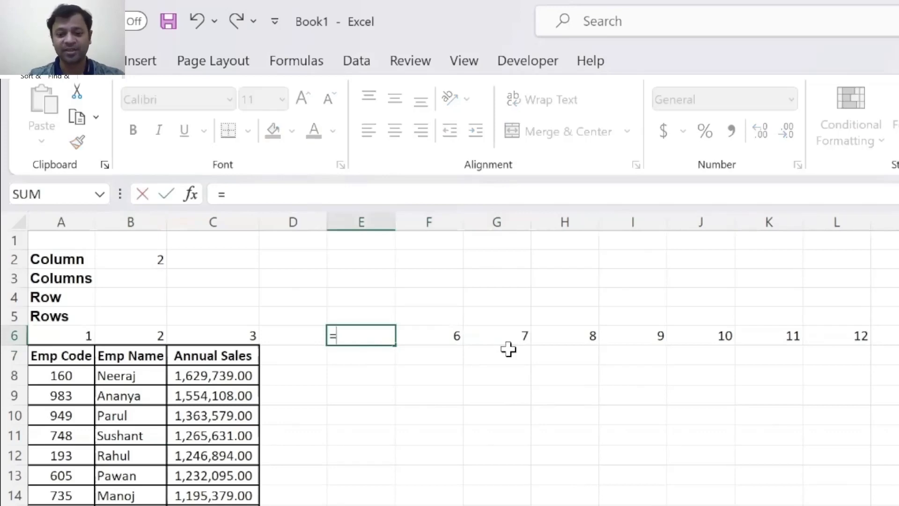
text(column()
key(Down)
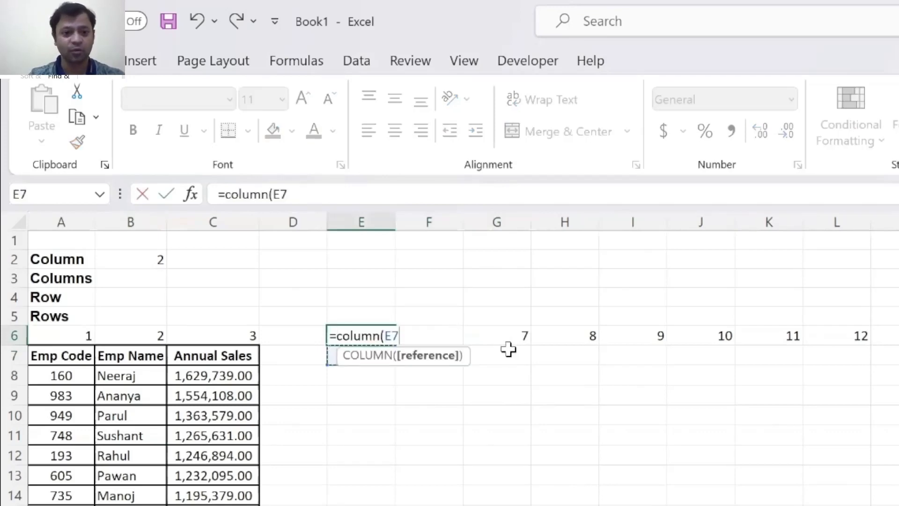
key(shift+Right)
key(shift+Right)
key(shift+Right)
key(shift+Right)
key(shift+Right)
key(shift+Right)
key(shift+Right)
key(shift+Right)
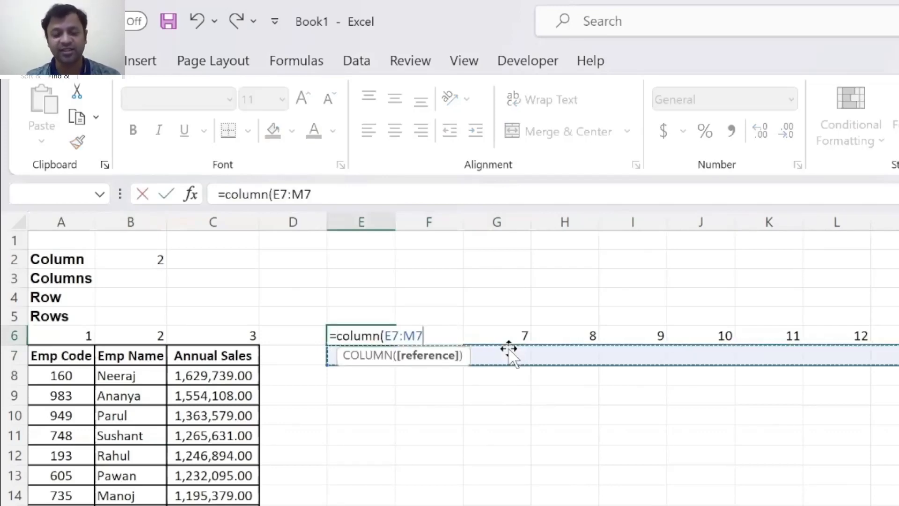
key(ctrl+Return)
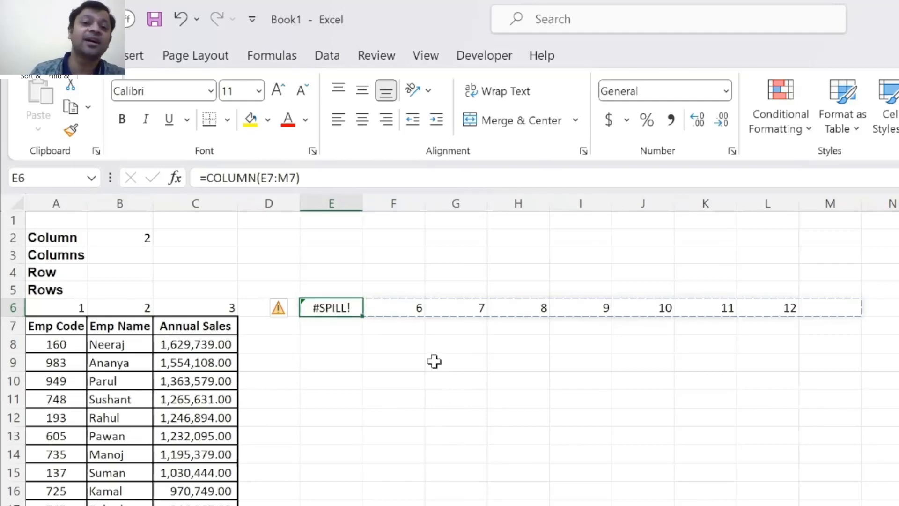
Delete the COLUMN formula in F6 together with its spilled results through L6.
click(415, 307)
key(ctrl+shift+Right)
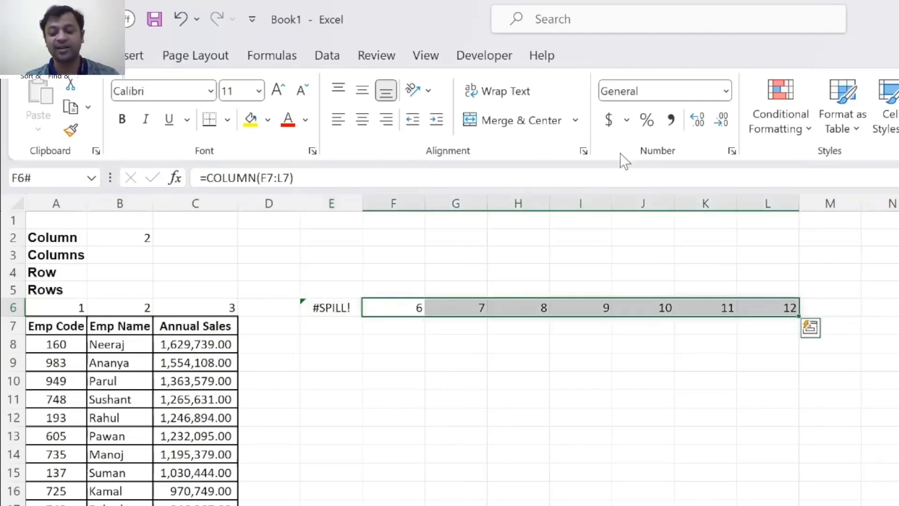
key(Delete)
key(Left)
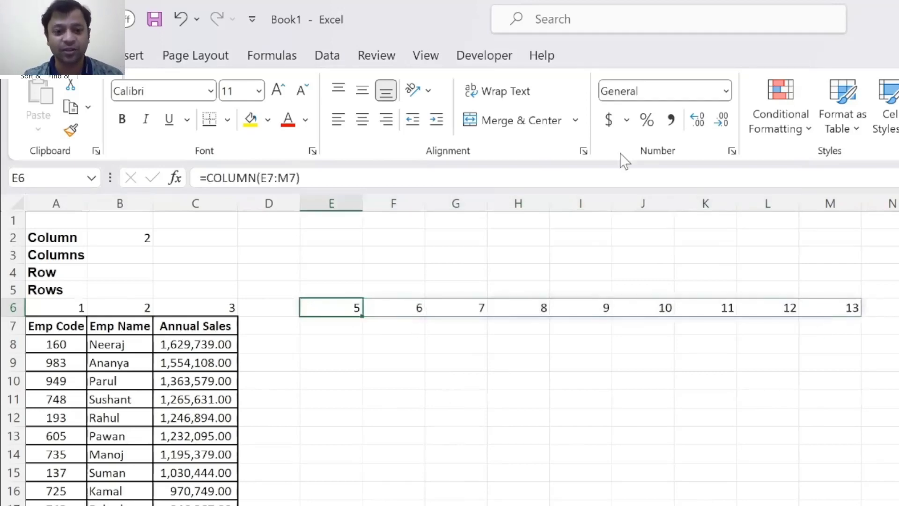
Examine the spilled COLUMN results cell by cell from E6 to M6 and back.
key(Right)
key(Right)
key(Right)
key(Right)
key(Right)
key(Right)
key(Right)
key(Right)
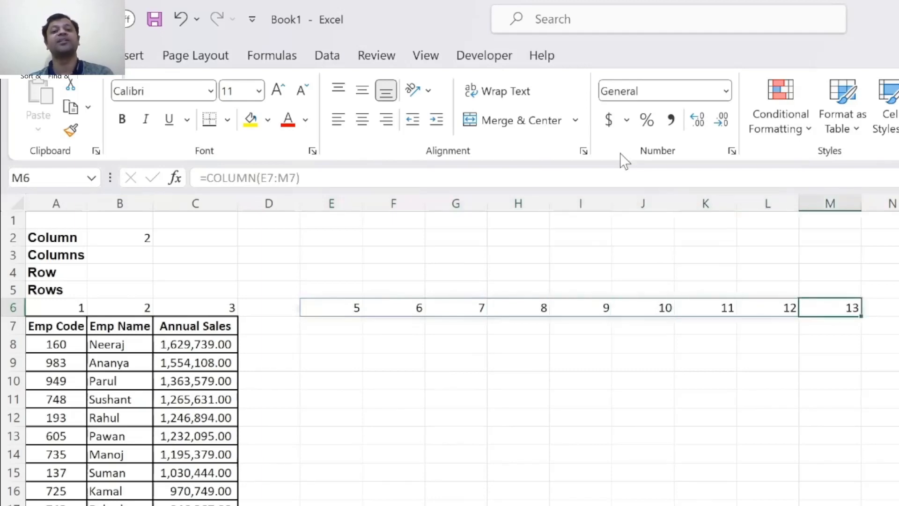
key(Left)
key(Left)
key(Left)
key(Left)
key(Left)
key(Left)
key(Left)
key(Left)
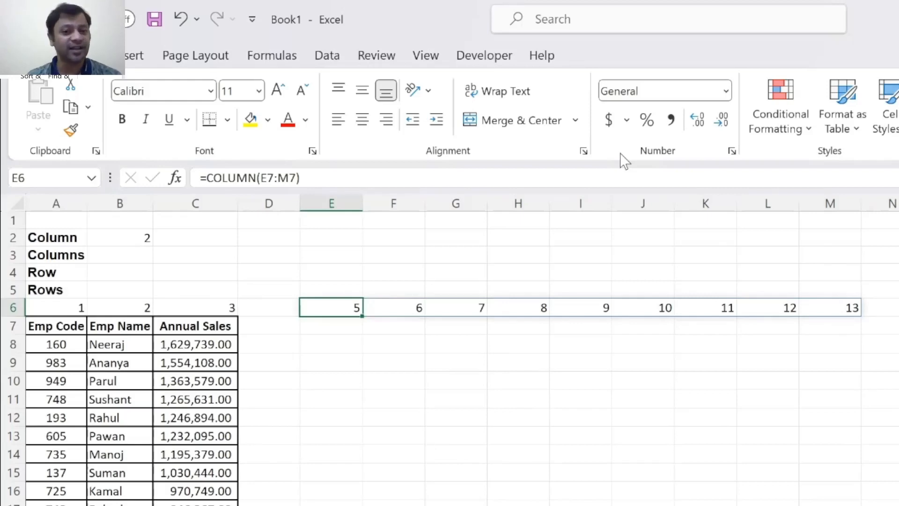
Copy the spilled COLUMN results in E6:M6 and paste them back in place as values only.
key(ctrl+shift+Right)
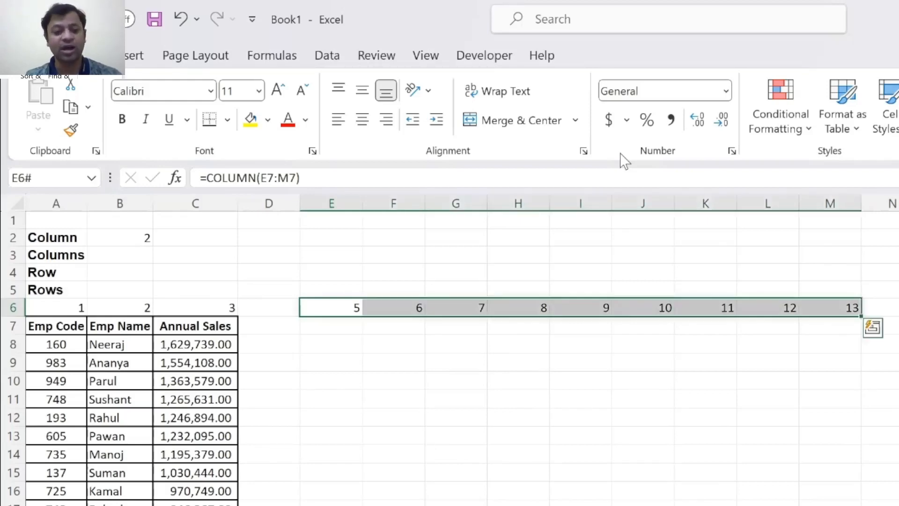
key(ctrl+c)
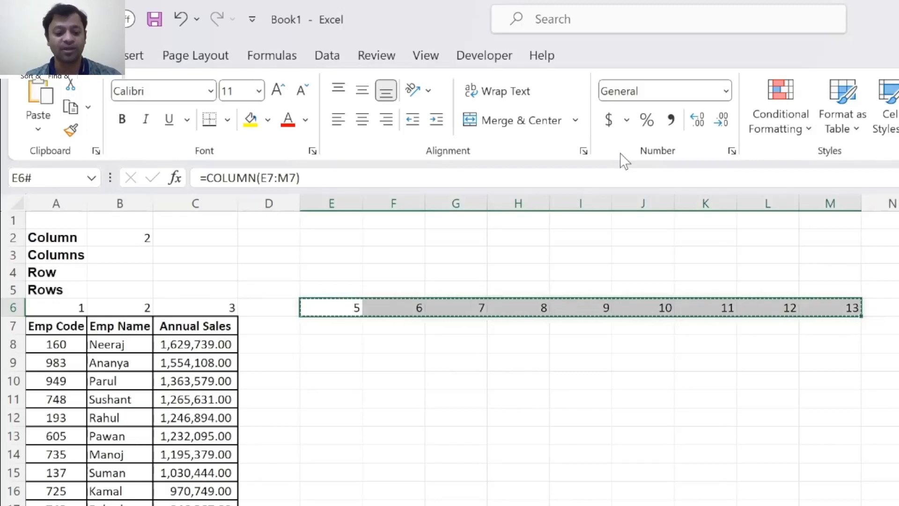
key(ctrl+shift+v)
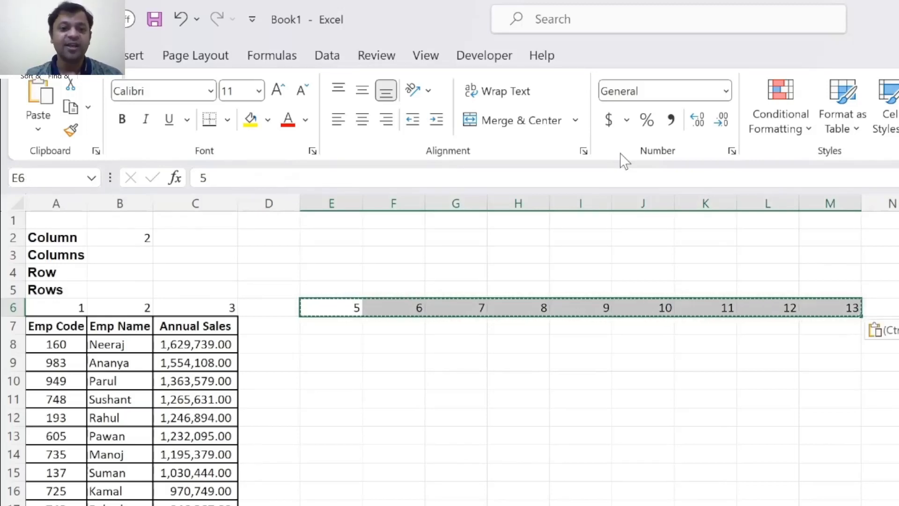
Examine the pasted contents of row 6 cell by cell between E6 and H6.
key(Right)
key(Right)
key(Right)
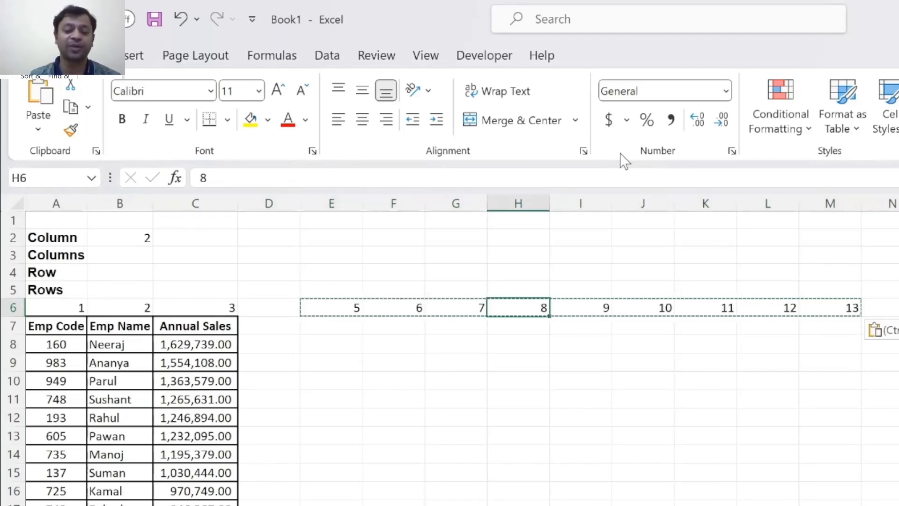
key(Left)
key(Left)
key(Left)
key(Right)
key(Right)
key(Right)
key(Right)
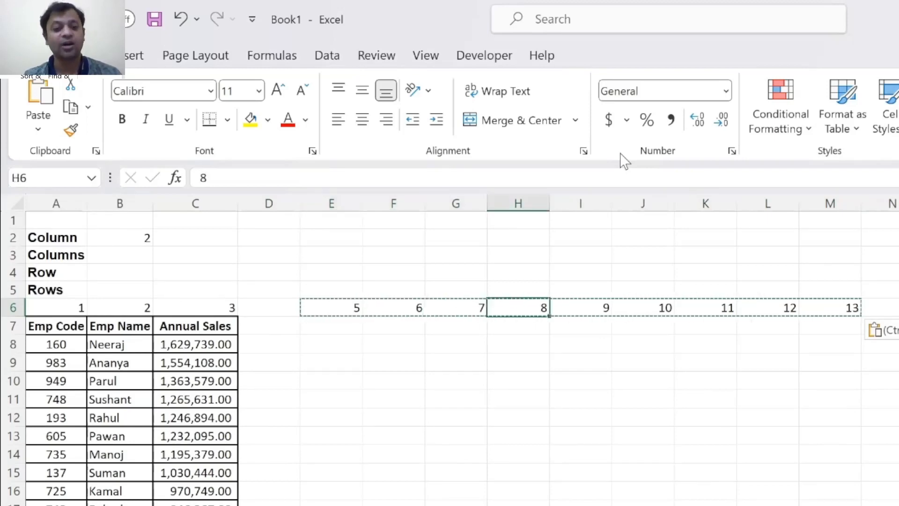
Clear the contents of the entire row 6, including the COLUMN formula in A6.
key(ctrl+Left)
key(ctrl+Left)
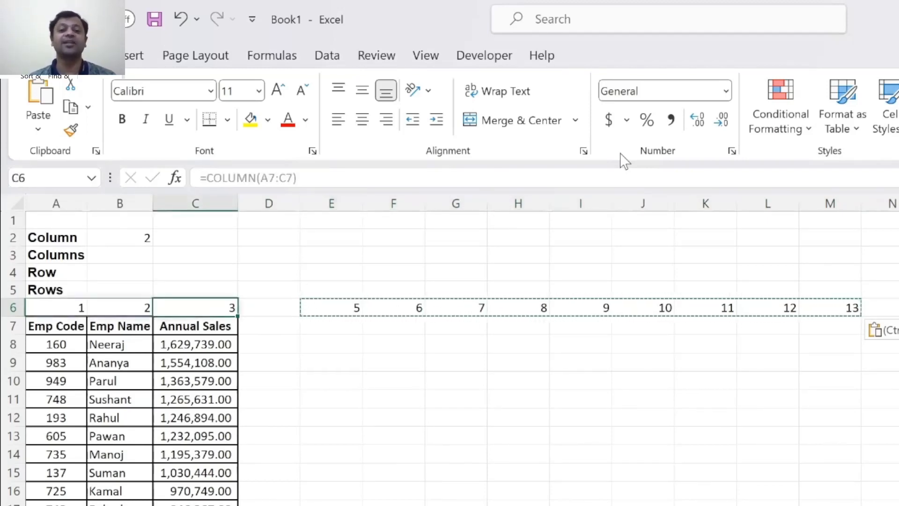
key(Left)
key(Left)
key(shift+space)
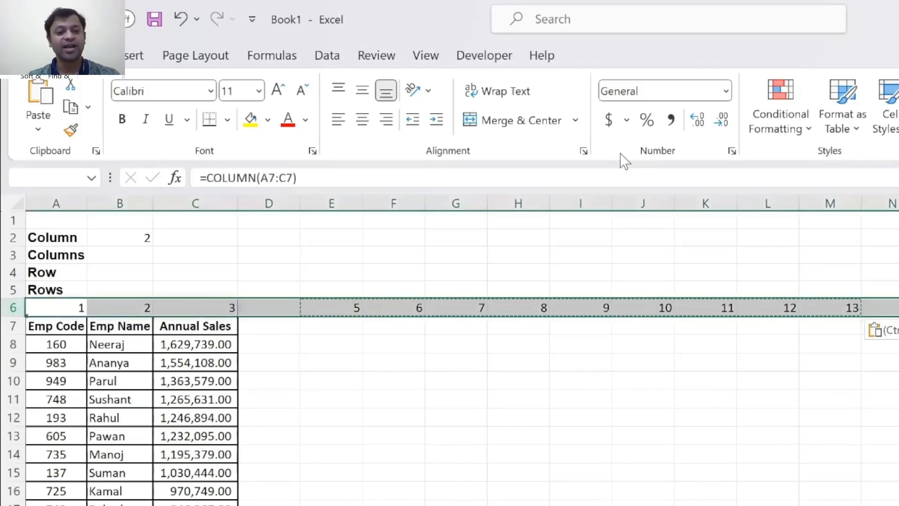
key(Delete)
Delete the COLUMN formula in B2, beside the Column label.
key(Up)
key(Up)
key(Up)
key(Up)
key(Right)
key(Delete)
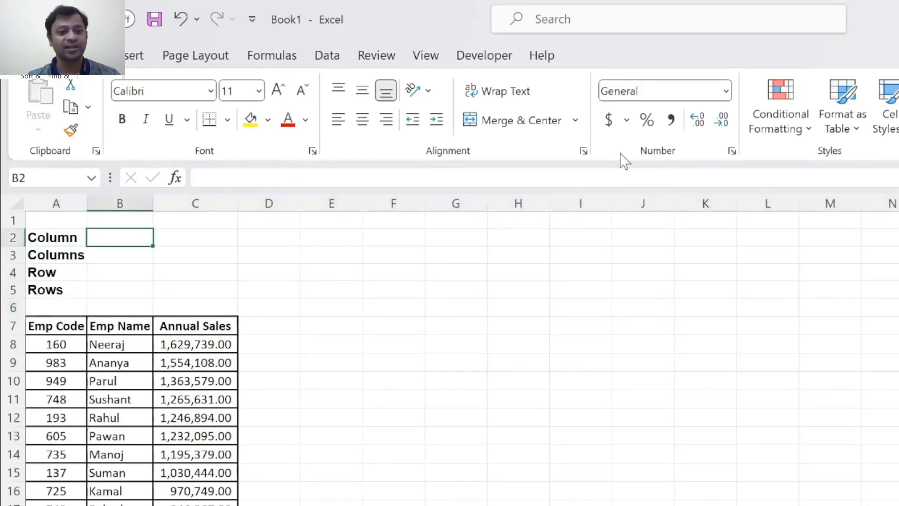
Enter a ROW formula in B4, beside the Row label, that references cell B7.
key(Down)
key(Down)
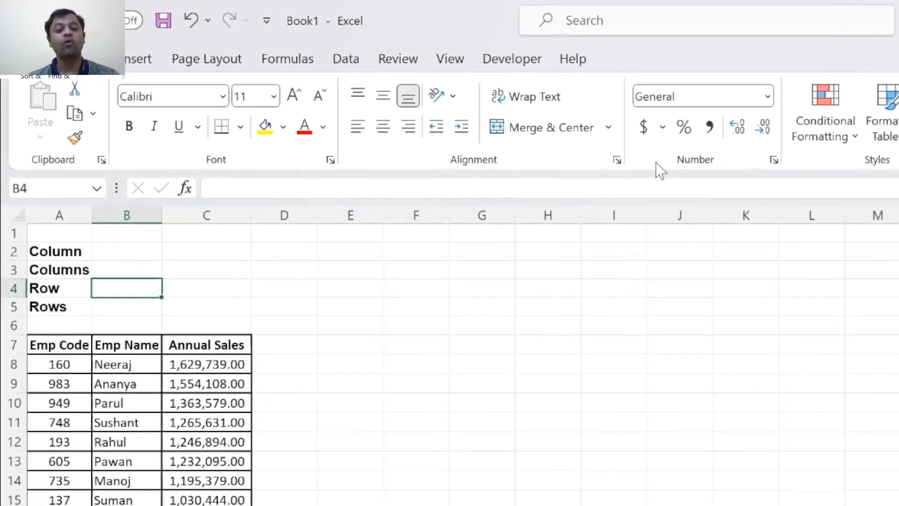
text(=)
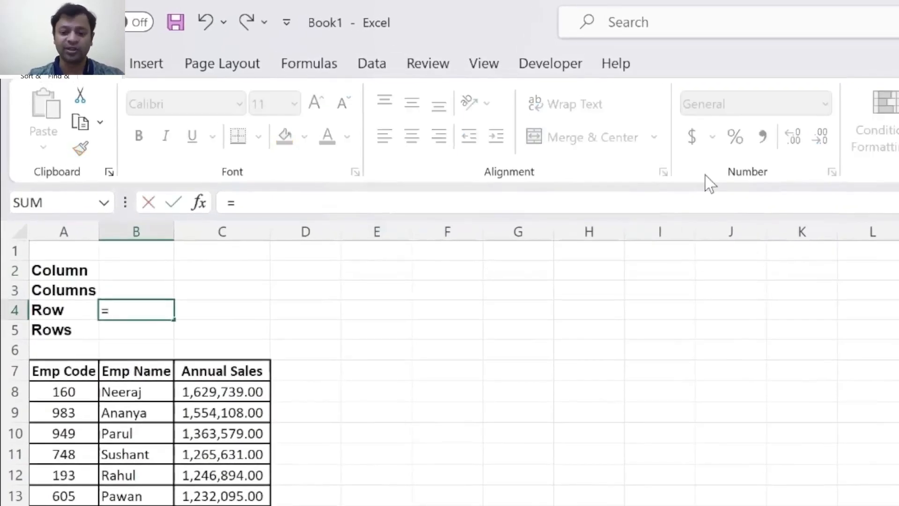
text(row()
key(Down)
key(Down)
key(Down)
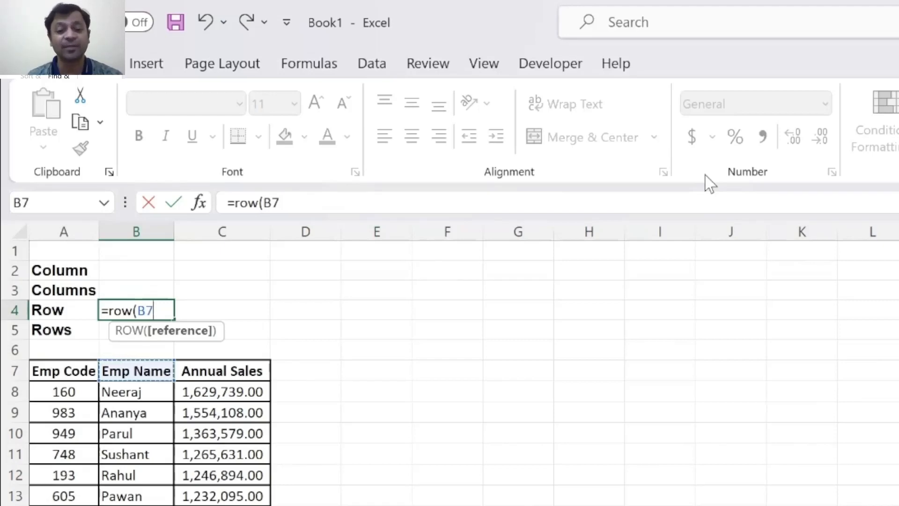
key(Return)
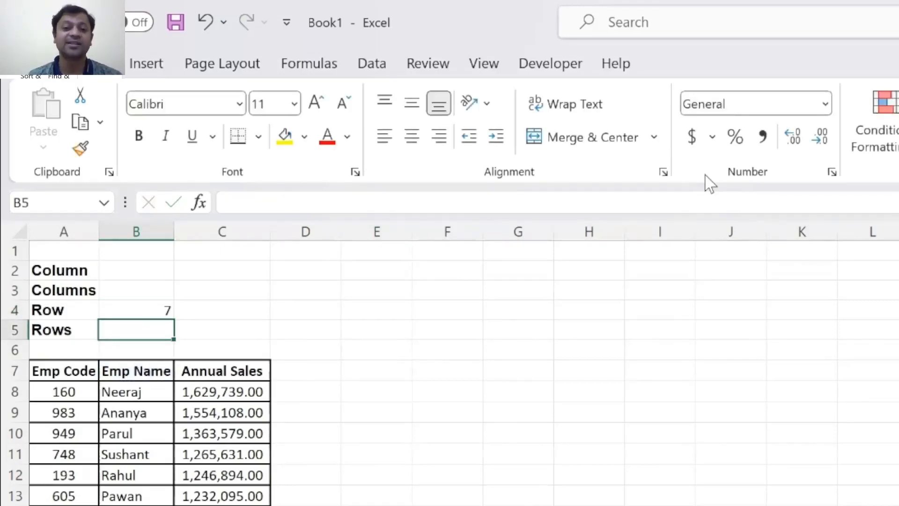
Enter a ROW formula in D7 that references the Annual Sales range C7:C19.
key(Right)
key(Down)
key(Right)
key(Down)
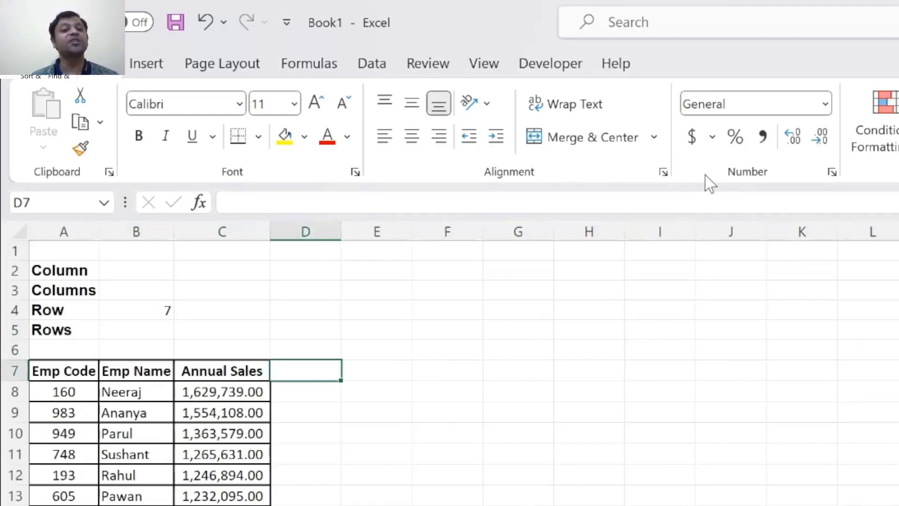
key(Left)
key(ctrl+shift+Down)
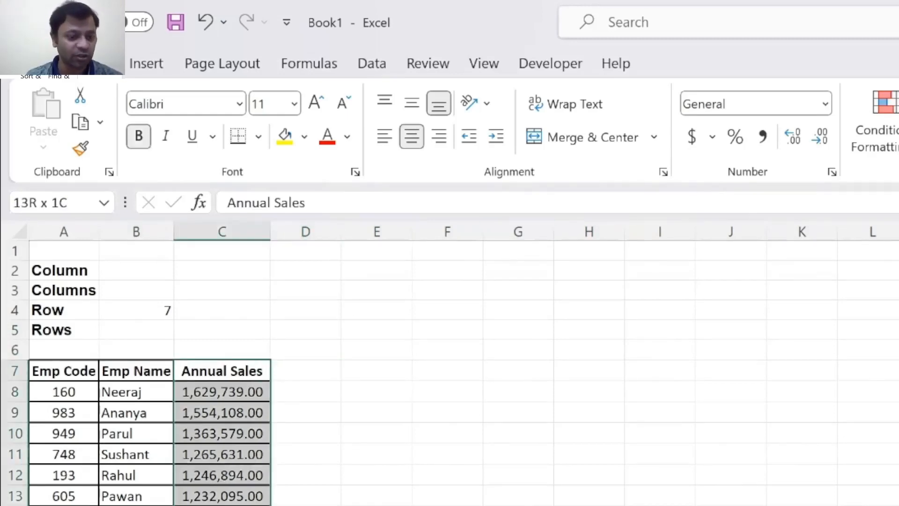
key(Right)
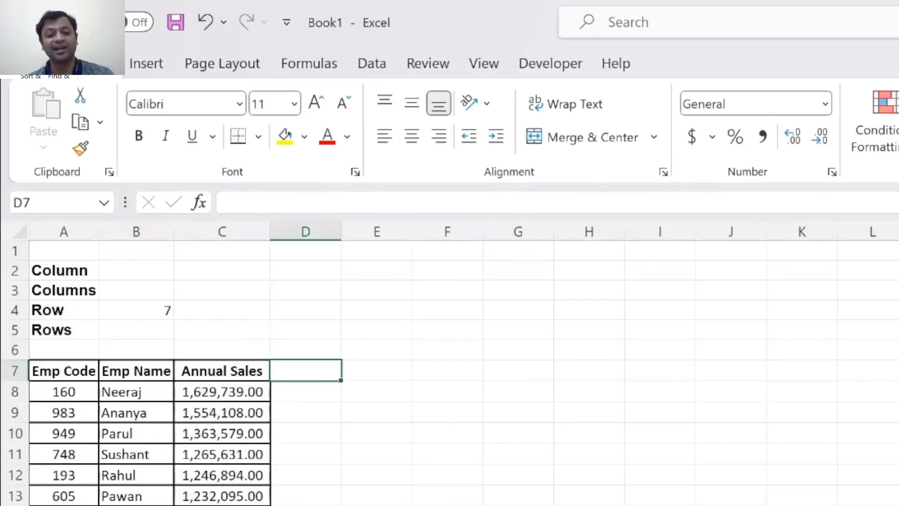
text(=)
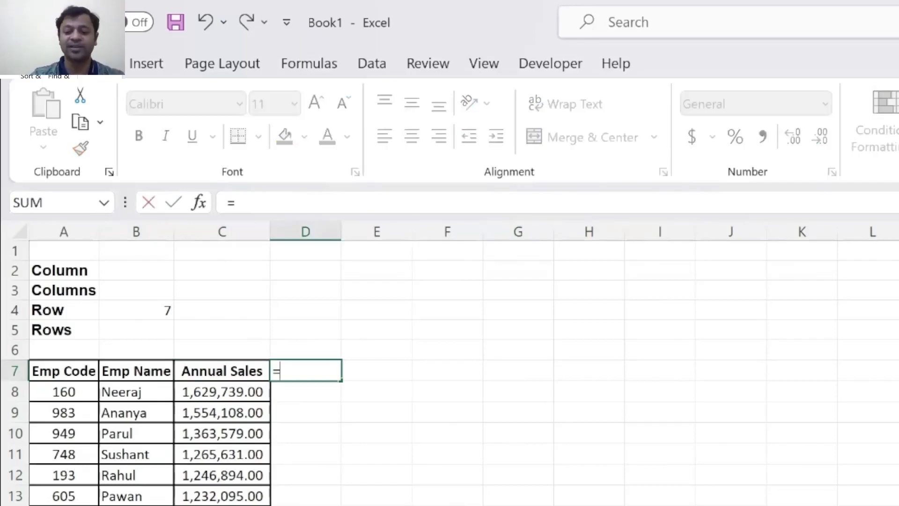
text(row()
key(Left)
key(ctrl+shift+Down)
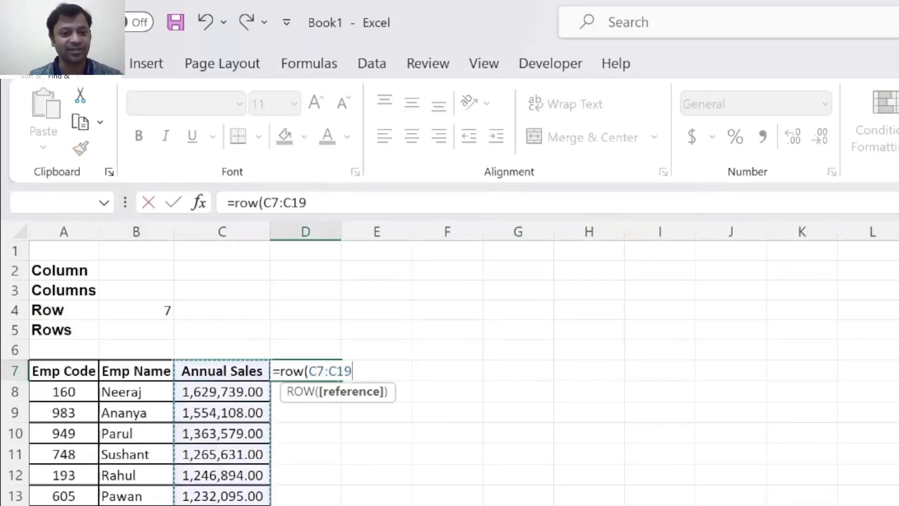
key(Return)
key(Up)
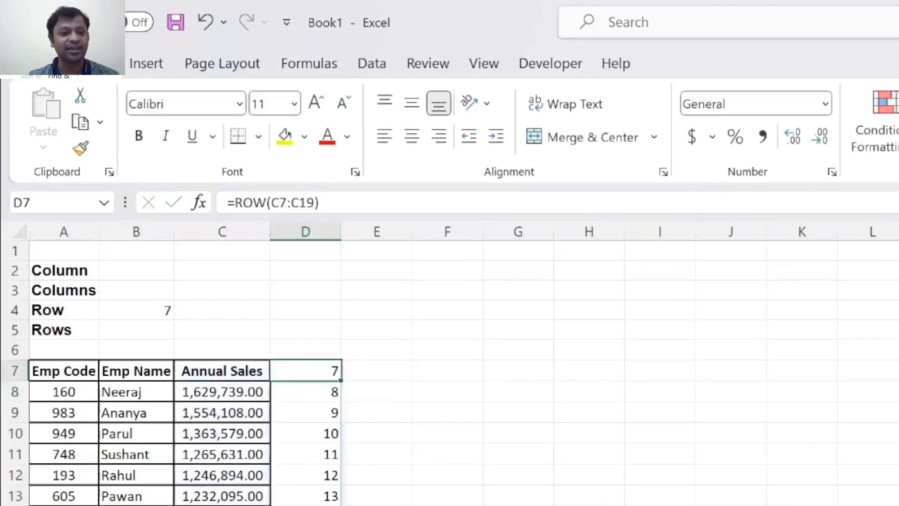
Examine the spilled ROW results from D7 to D19 against the Annual Sales column they reference.
key(Down)
key(Down)
key(Down)
key(Down)
key(Down)
key(Down)
key(Down)
key(Down)
key(Down)
key(Down)
key(Down)
key(Down)
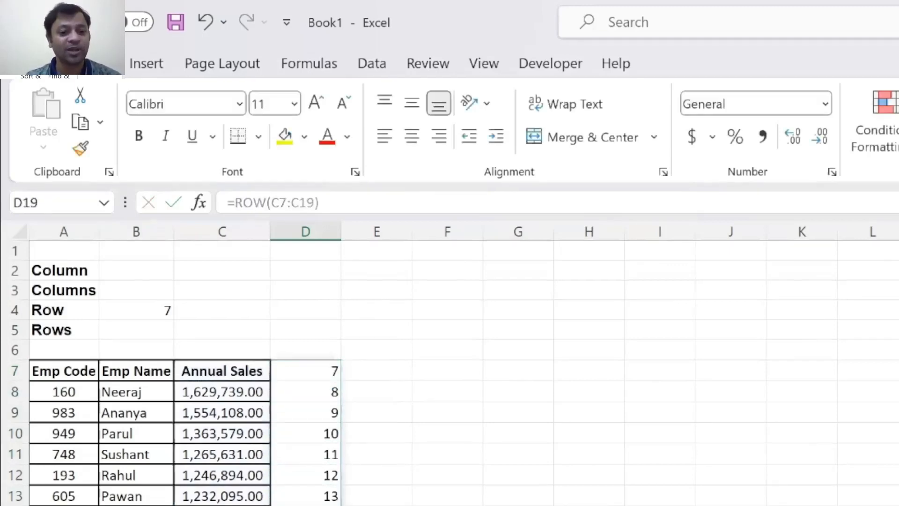
key(ctrl+Up)
key(ctrl+Up)
key(ctrl+Down)
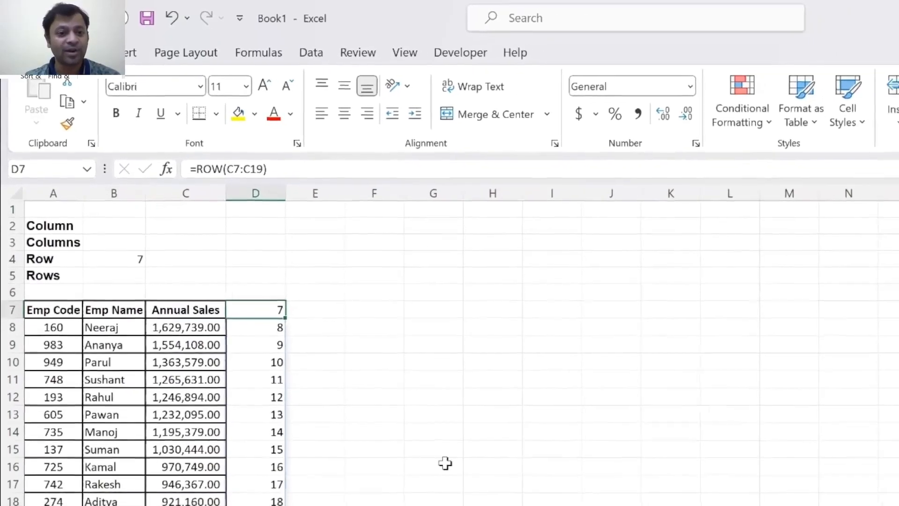
key(Left)
key(ctrl+shift+Down)
key(Right)
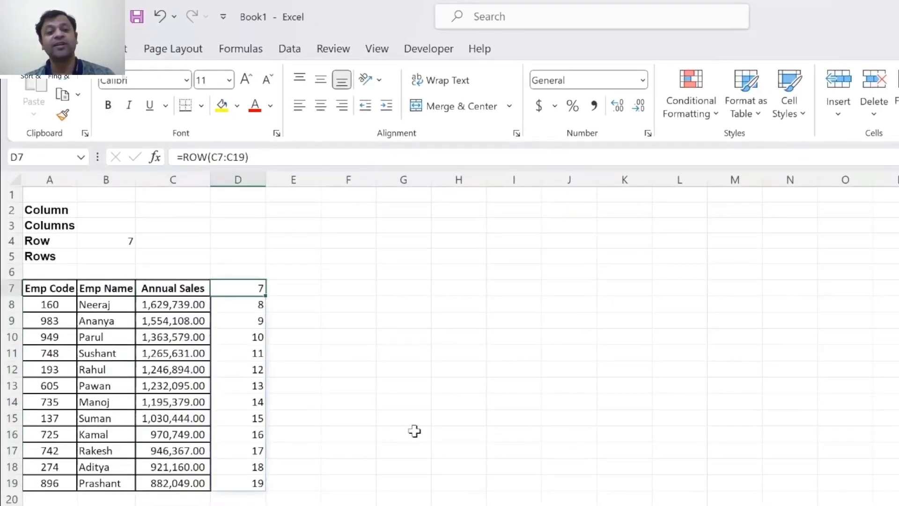
key(ctrl+shift+Down)
key(Left)
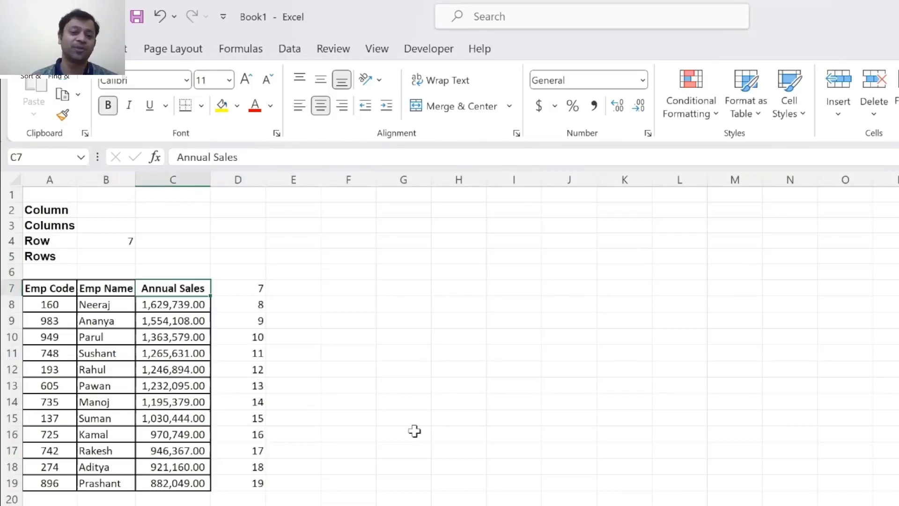
key(Right)
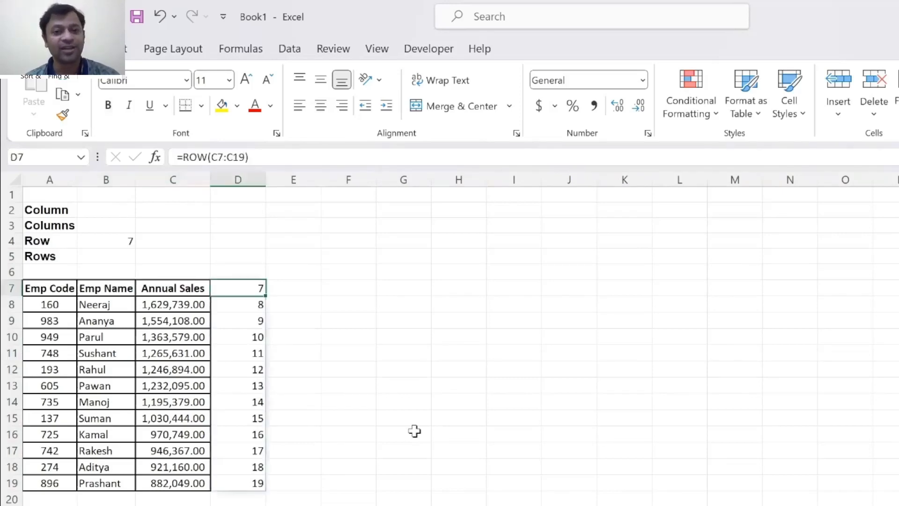
Clear the contents of column D and delete the ROW formula in B4.
key(ctrl+space)
key(Delete)
key(Up)
key(Up)
key(Up)
key(Left)
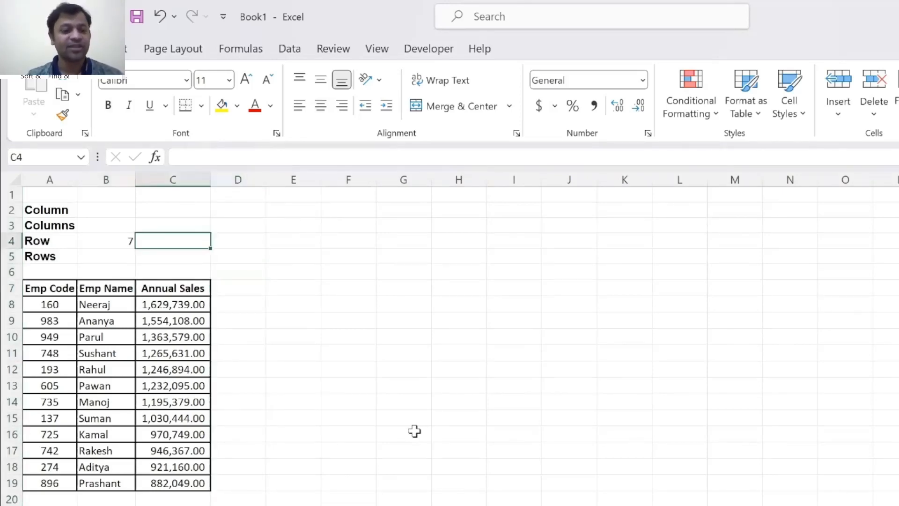
key(Left)
key(Delete)
Enter a COLUMNS formula in B3, beside the Columns label, that references the whole table A7:C19.
key(Up)
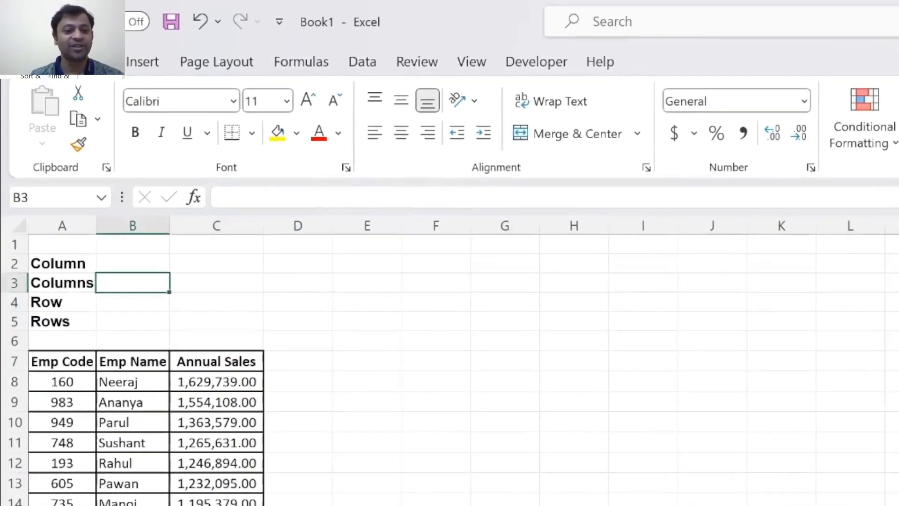
text(=)
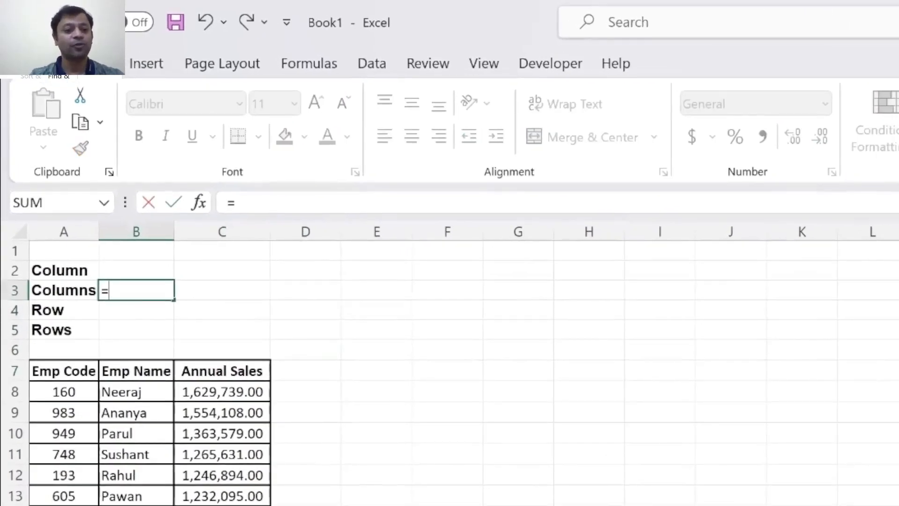
text(column(B3)
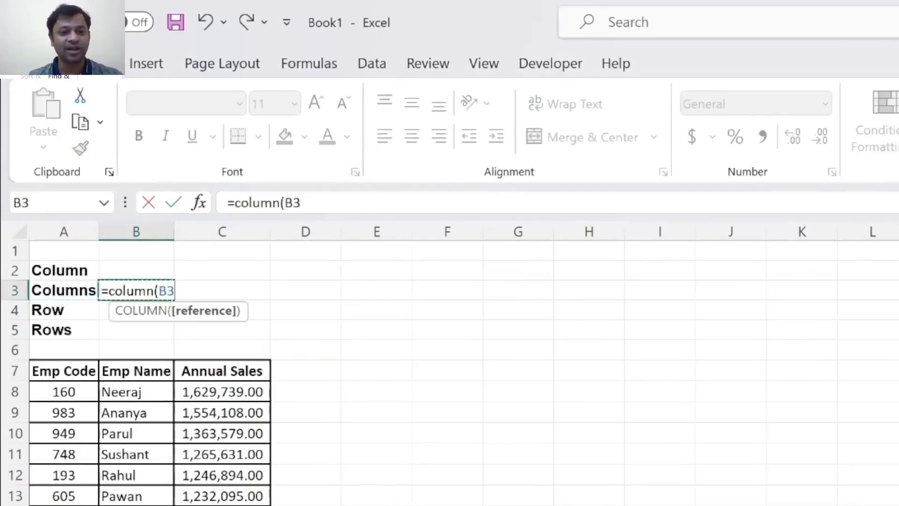
key(BackSpace)
key(BackSpace)
key(BackSpace)
text(s()
key(Left)
key(Down)
key(Down)
key(Down)
key(Down)
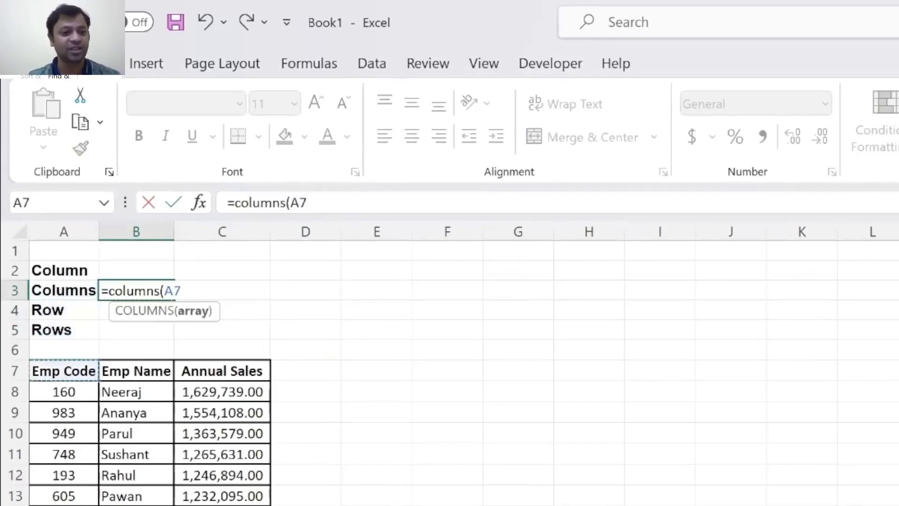
key(shift+Right)
key(shift+Right)
key(ctrl+shift+Down)
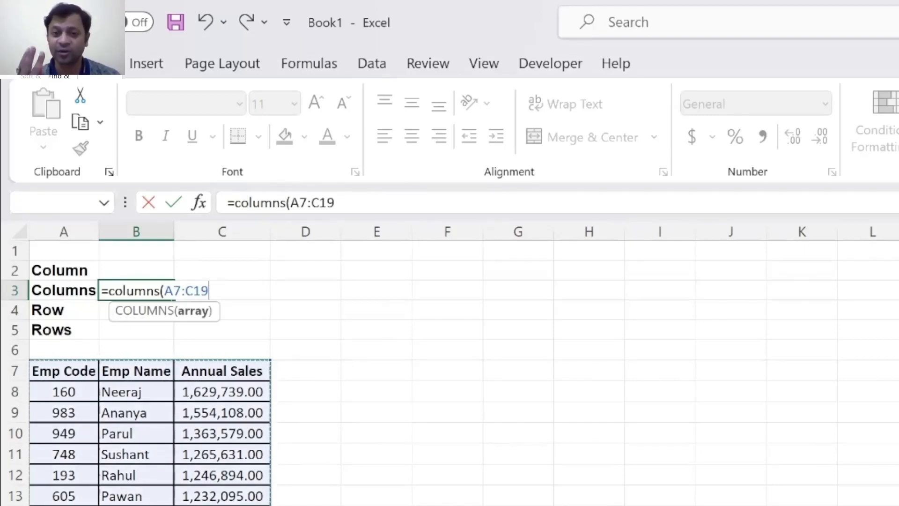
key(Return)
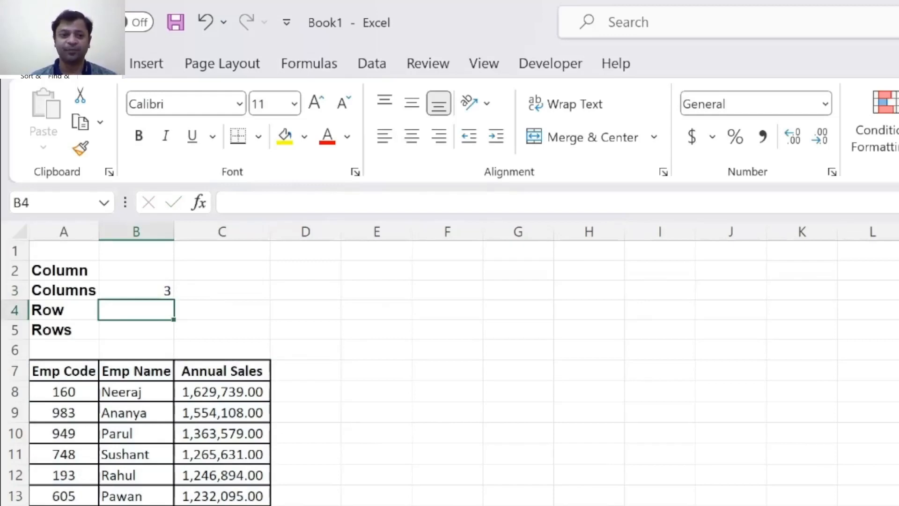
Enter a ROWS formula in B5, beside the Rows label, that references the whole table A7:C19.
click(136, 330)
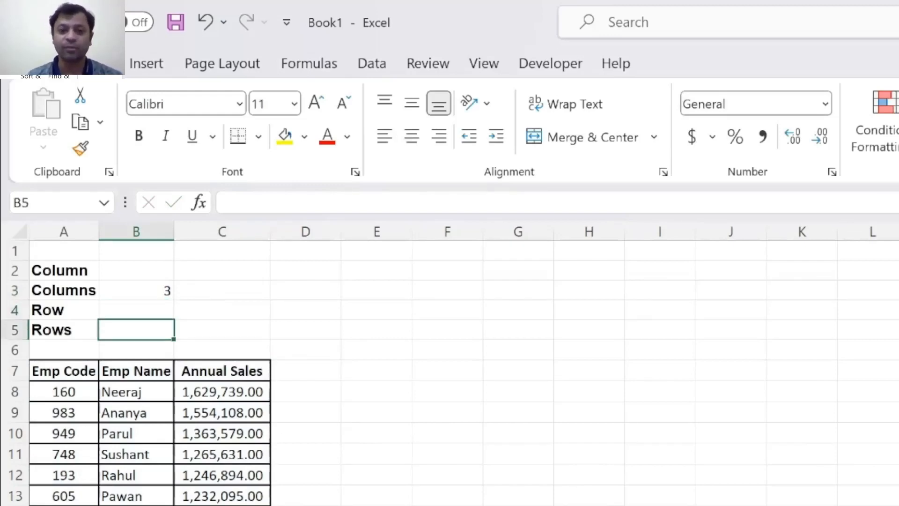
text(=r)
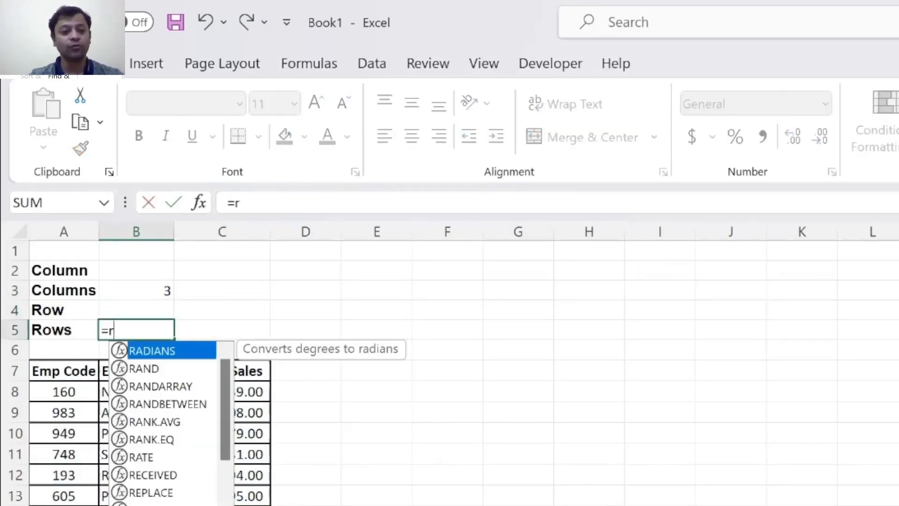
text(ows()
key(Down)
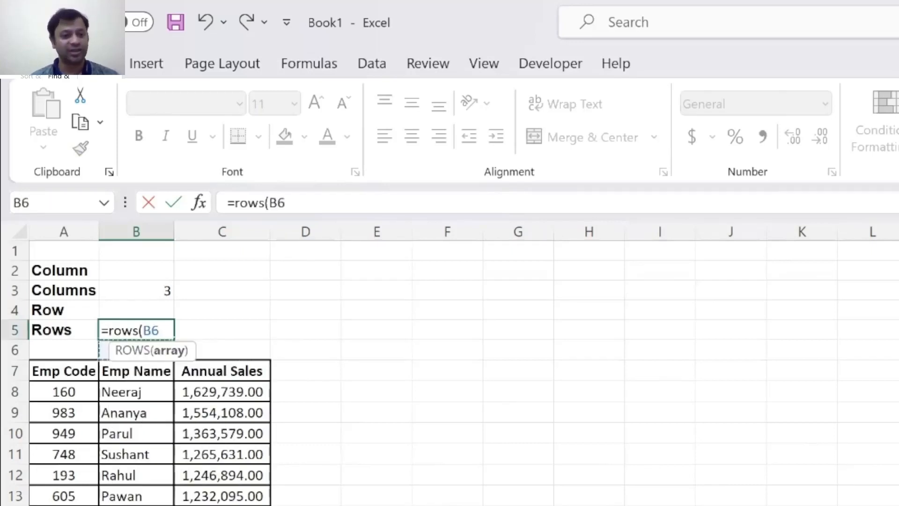
key(Down)
key(Left)
key(shift+Right)
key(shift+Right)
key(ctrl+shift+Down)
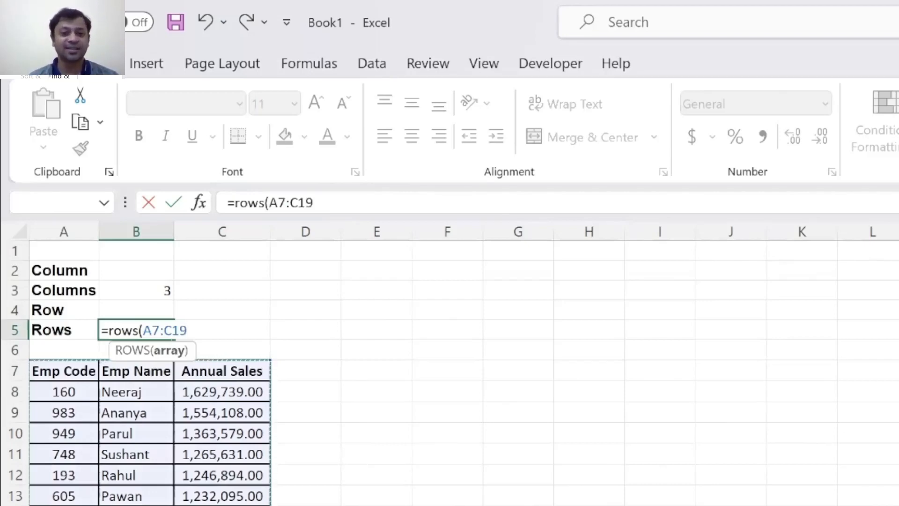
key(Return)
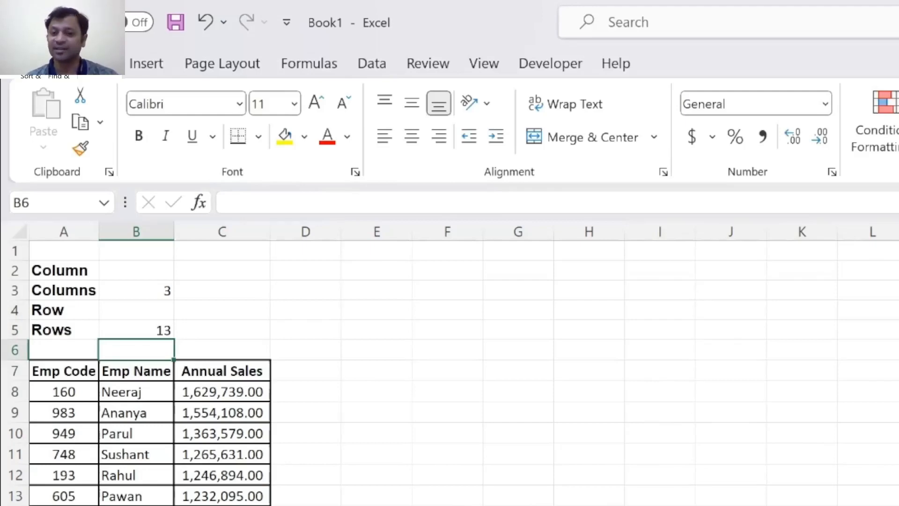
Copy the Annual Sales header from C7 to E7 and autofit the width of column E.
key(Down)
key(Right)
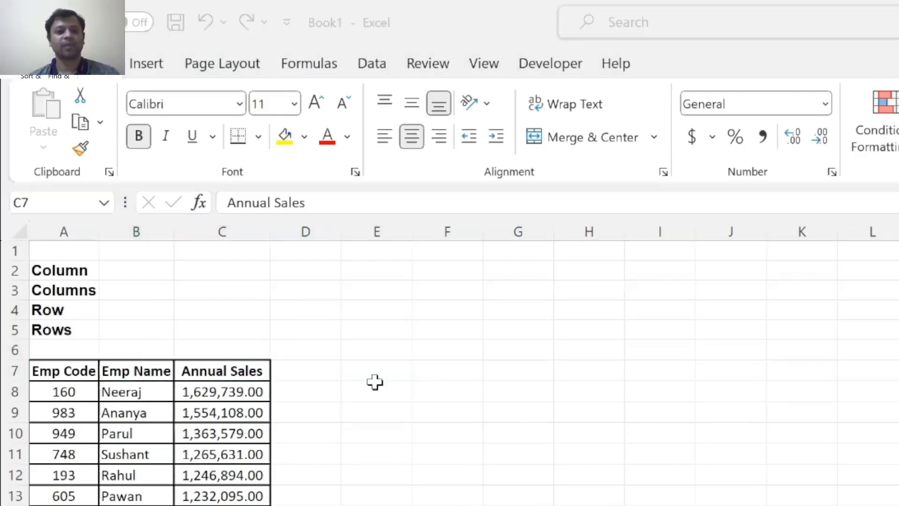
click(375, 375)
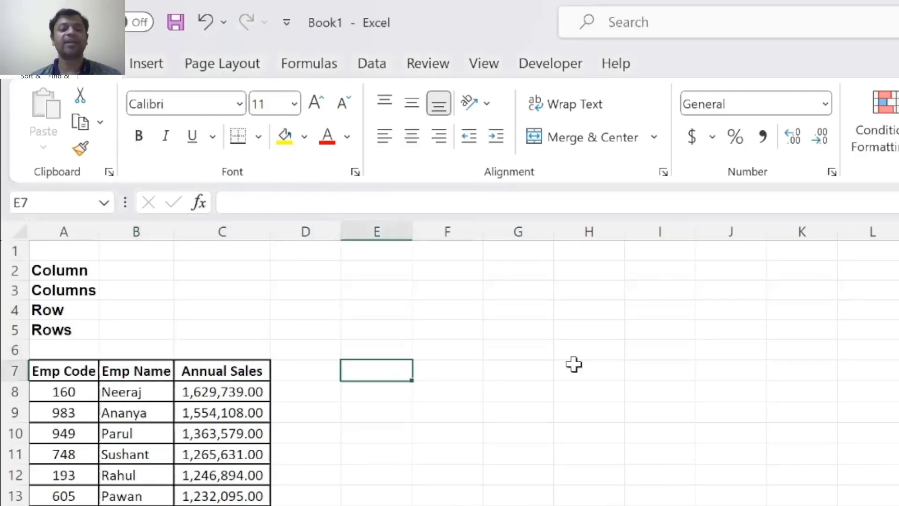
key(Left)
key(Left)
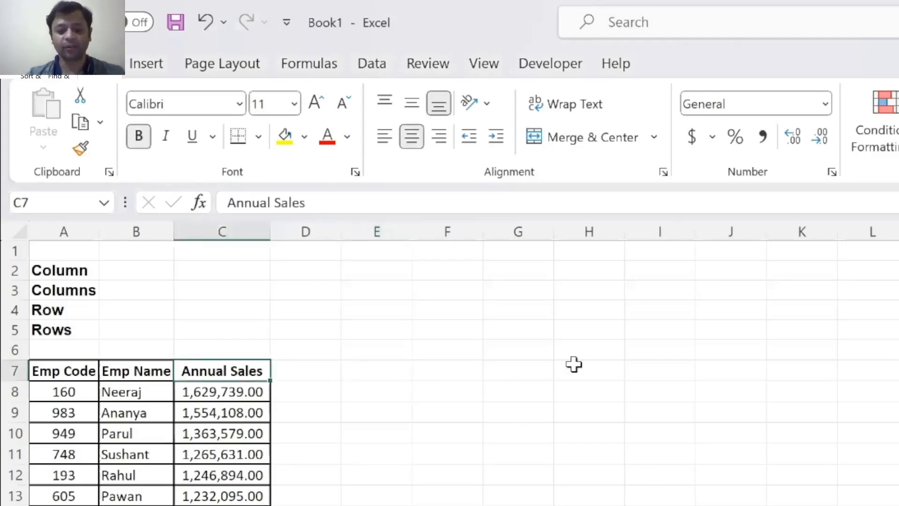
key(ctrl+c)
key(Right)
key(Right)
key(Return)
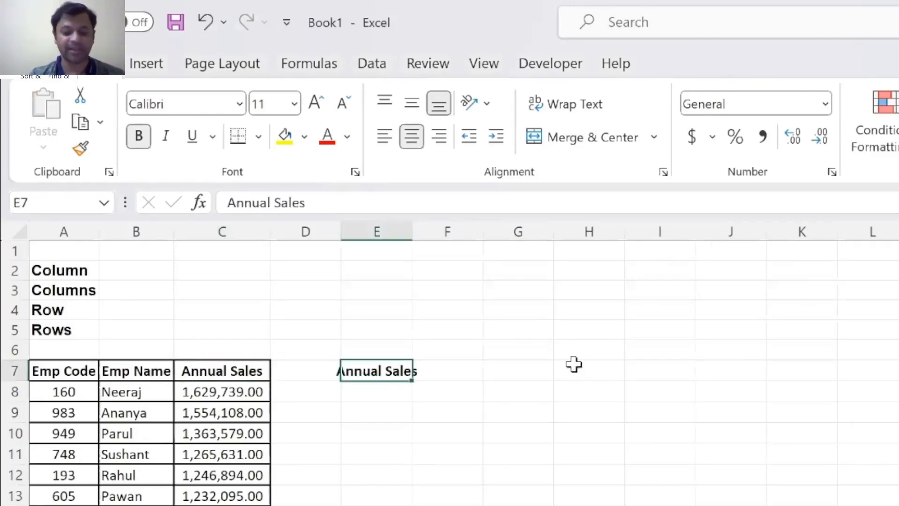
key(alt+h)
key(o)
key(i)
Enter a LARGE formula in E8 that takes the Annual Sales range C7:C19 as array and 1 as k.
key(Down)
text(=)
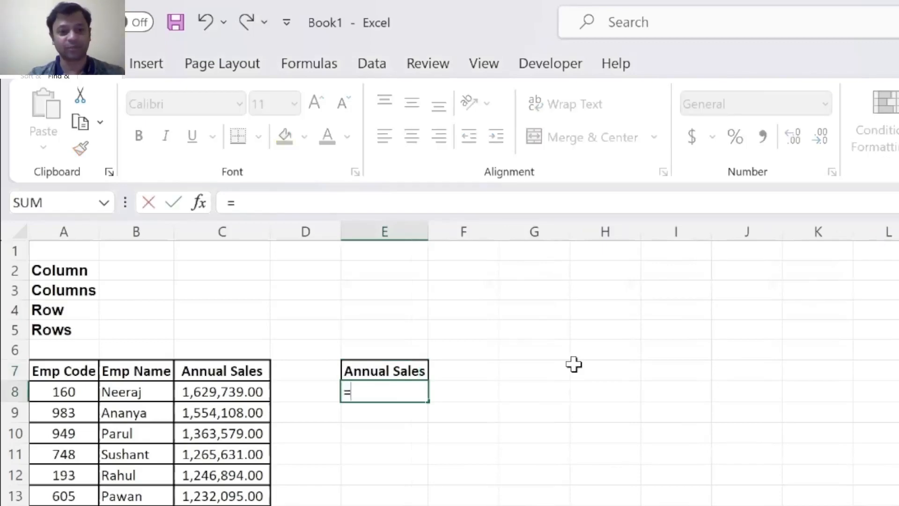
text(large()
key(Left)
key(Left)
key(Up)
key(ctrl+shift+Down)
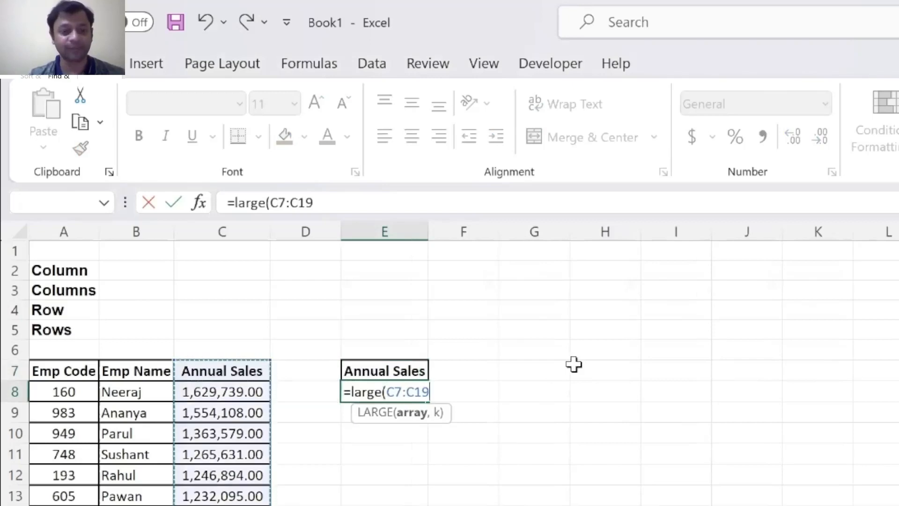
text(,)
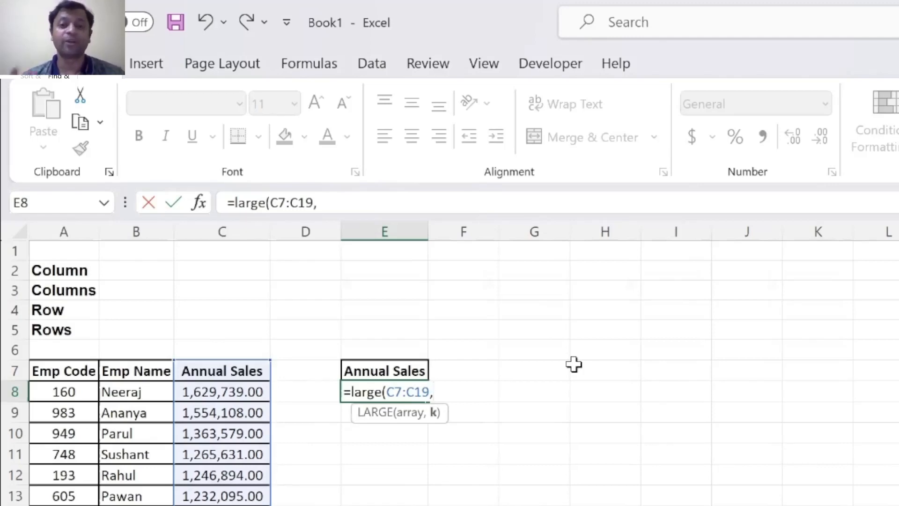
text(1))
key(Return)
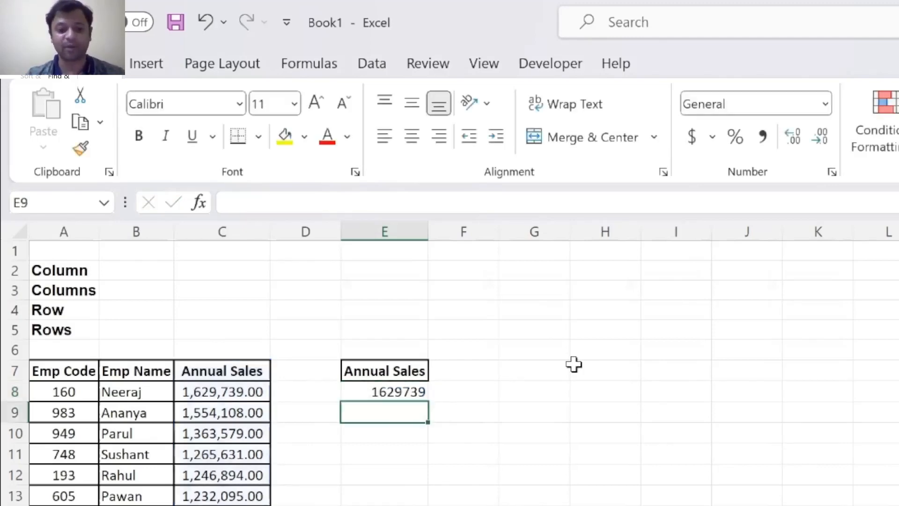
Change the k argument of the LARGE formula in E8 to 2 and compare the result with C9.
key(Up)
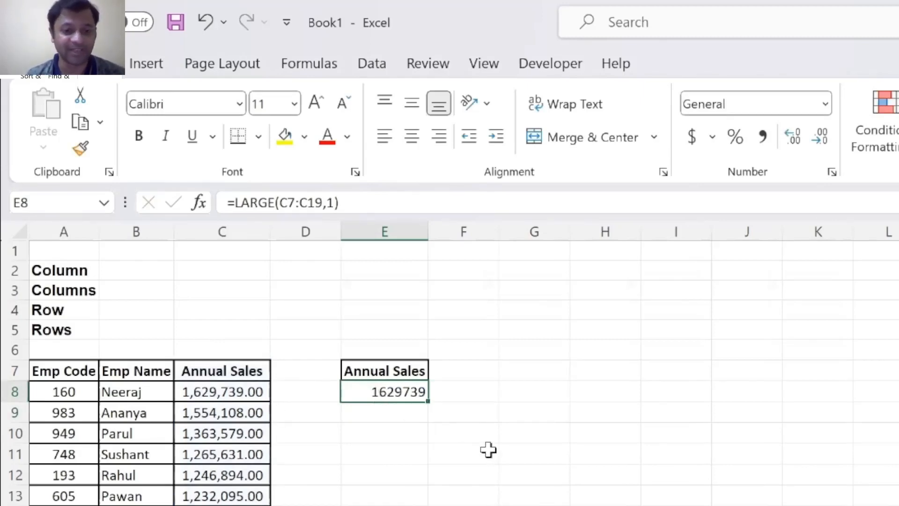
key(F2)
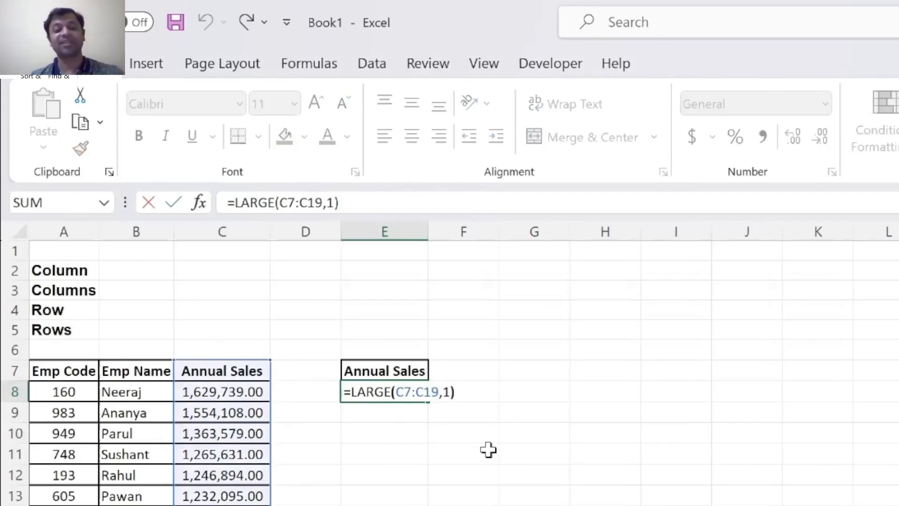
key(Left)
key(BackSpace)
text(2)
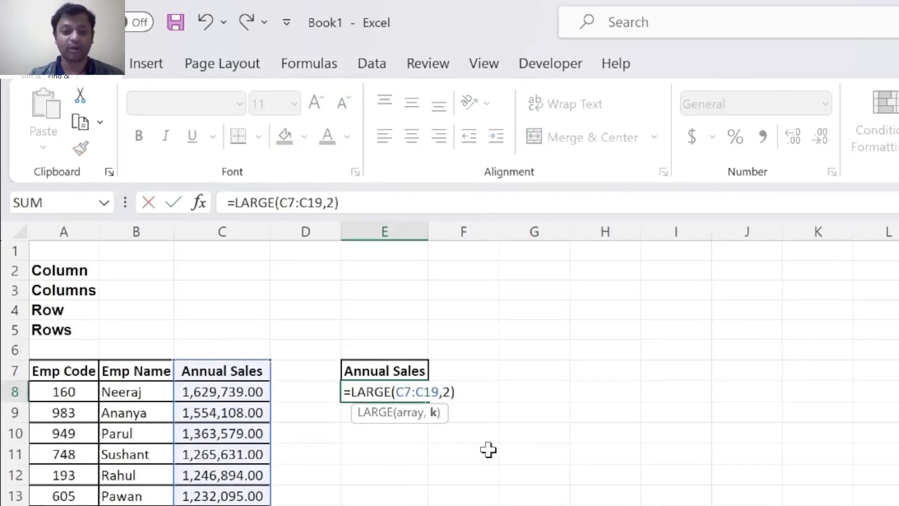
key(Return)
click(225, 417)
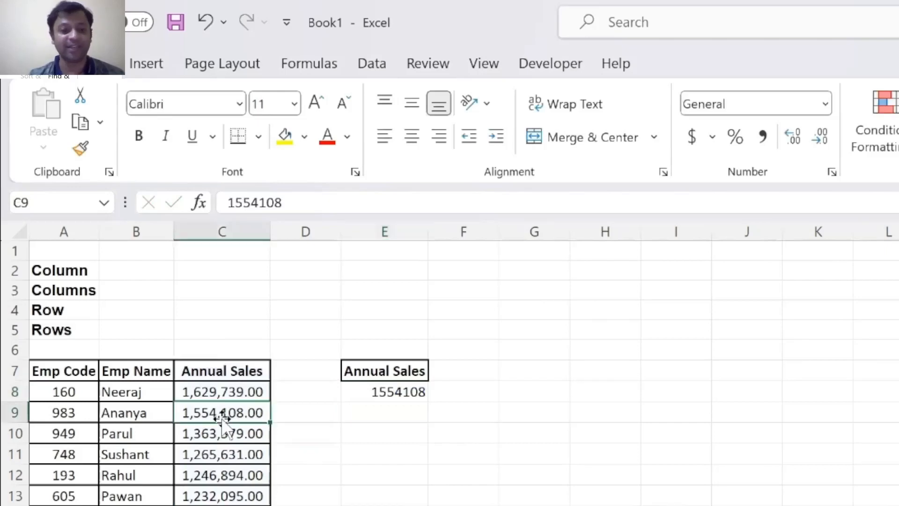
click(417, 390)
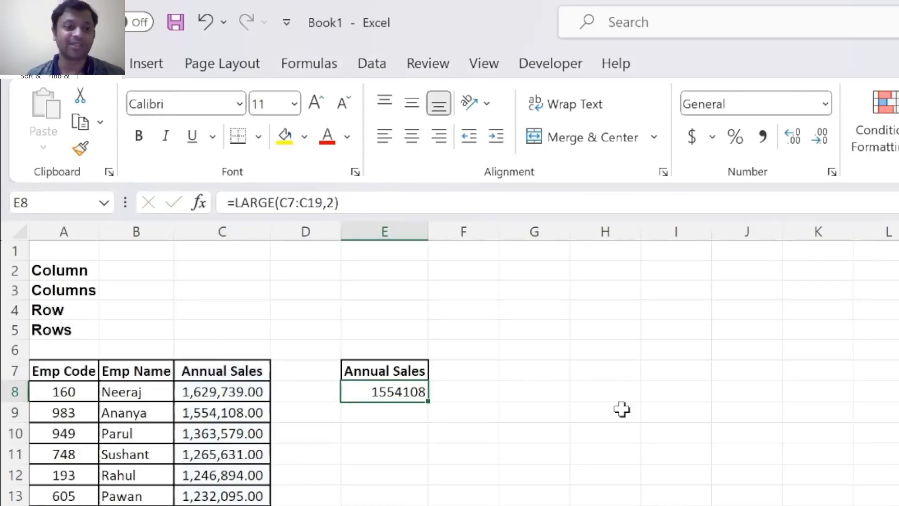
click(67, 333)
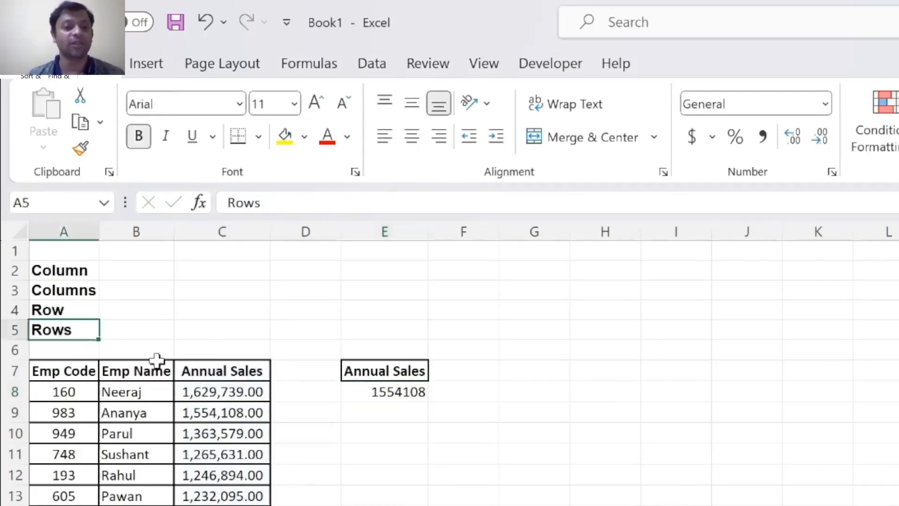
Begin a new LARGE formula in E8 with the absolute range $C$7:$C$19 as its array.
click(361, 397)
text(=)
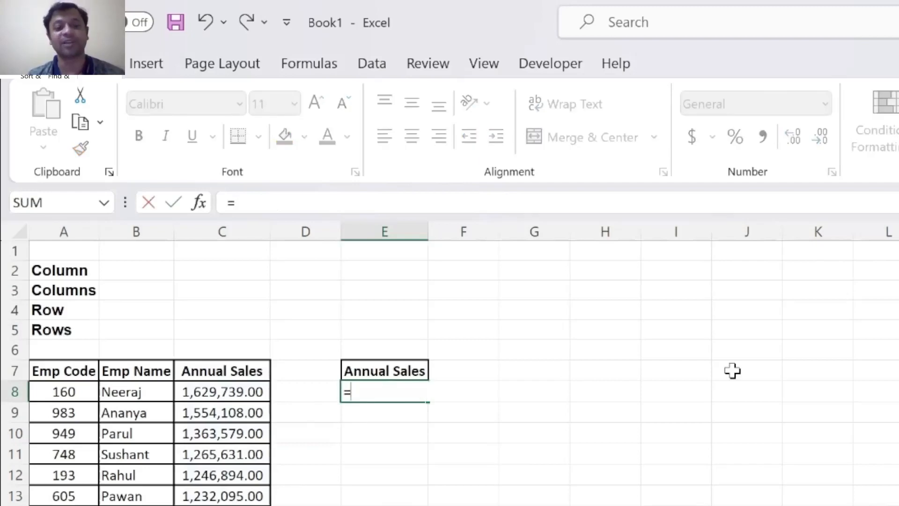
text(large()
key(Left)
key(Left)
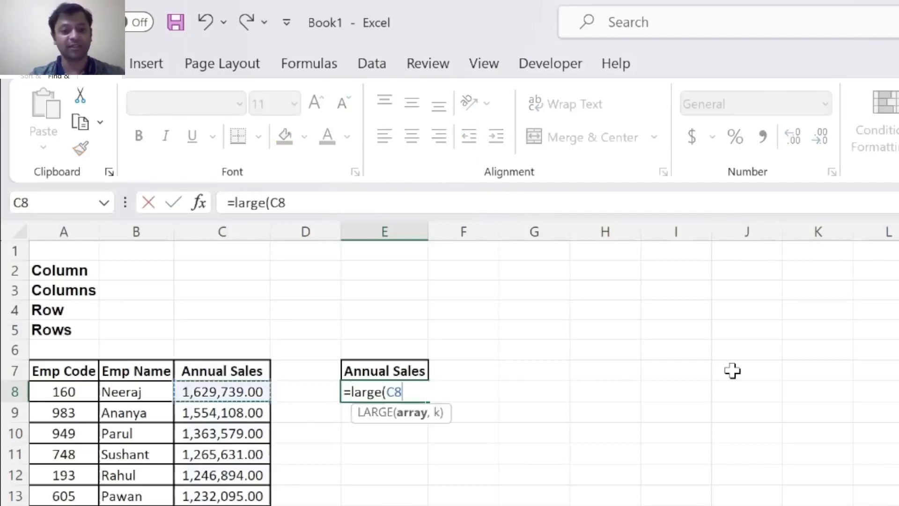
key(Up)
key(ctrl+shift+Down)
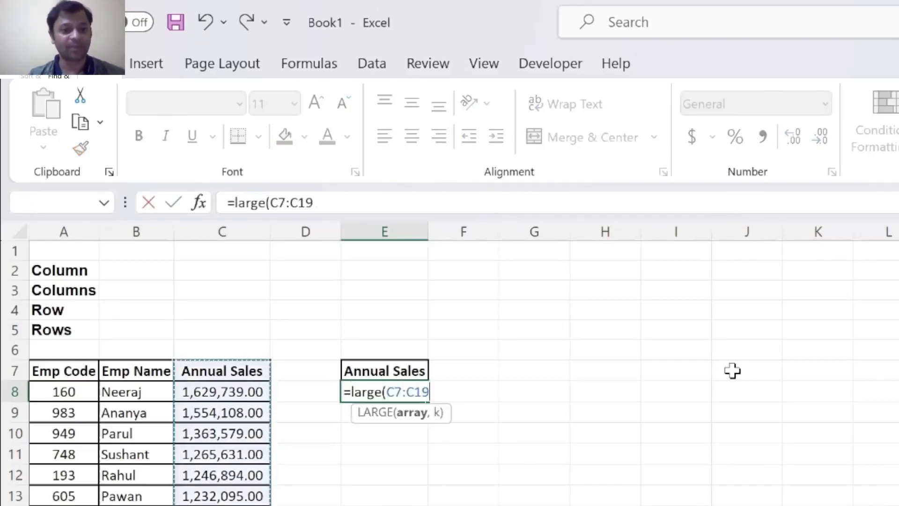
key(F4)
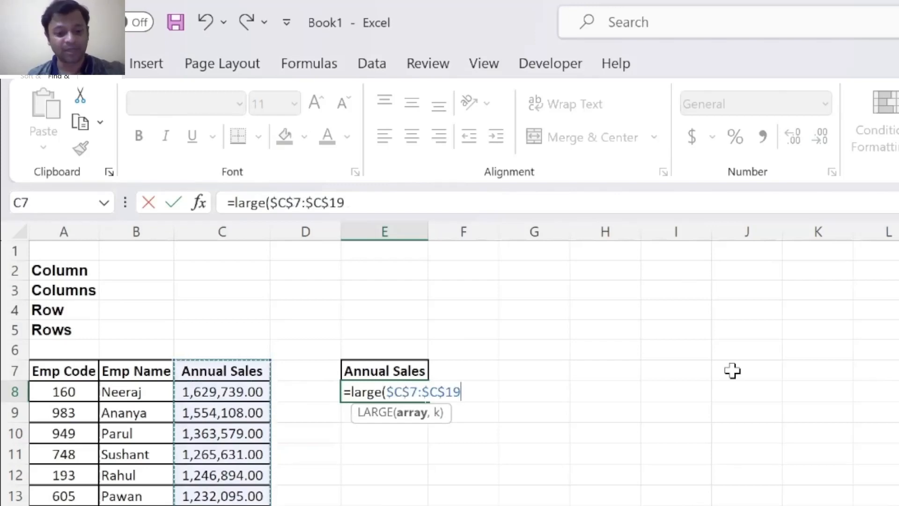
text(,)
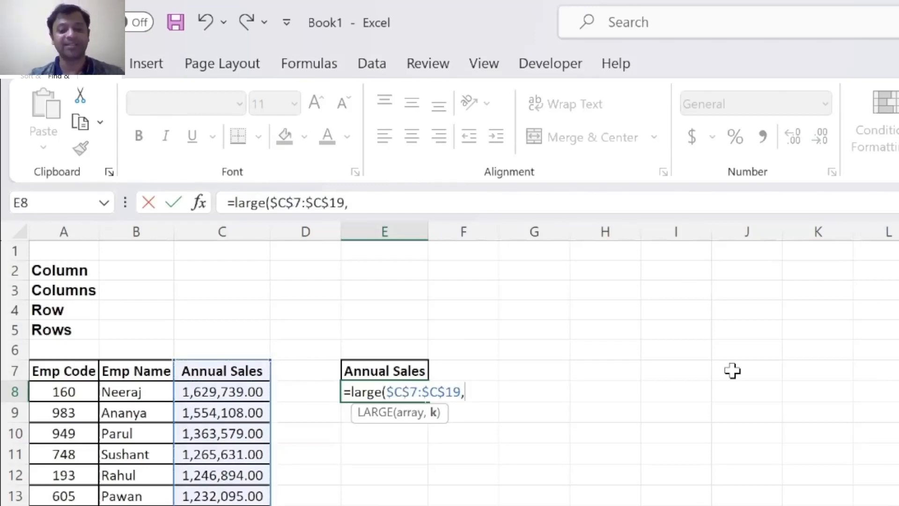
Complete the LARGE formula in E8 with ROWS($E$8:E8) as its k argument, anchoring only the first cell.
text(rows()
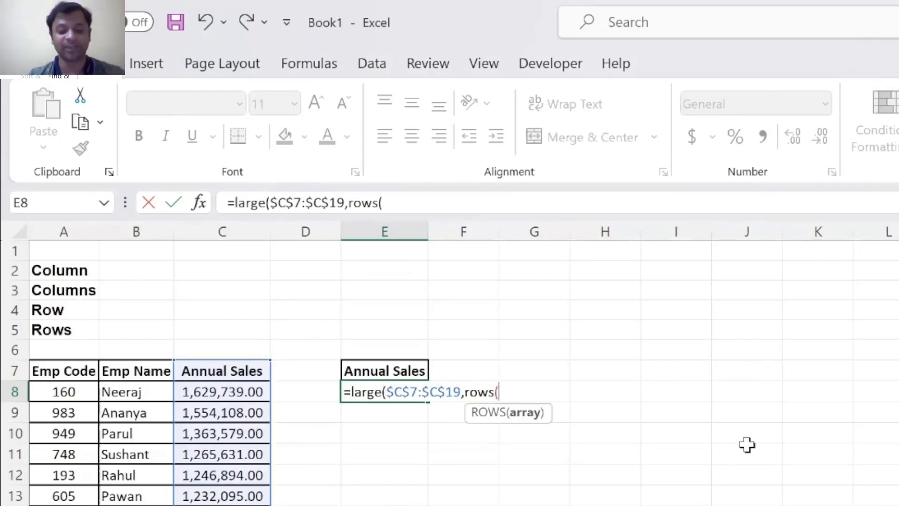
text(E8)
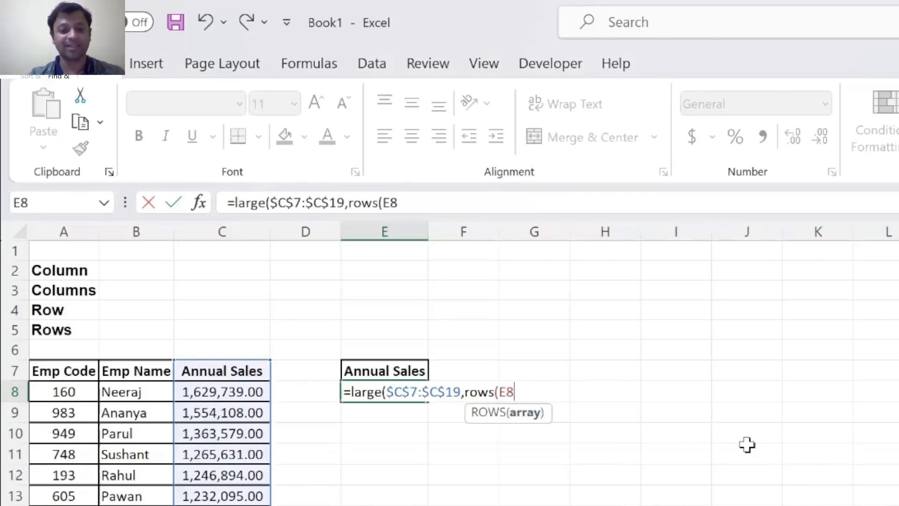
key(F4)
text(:)
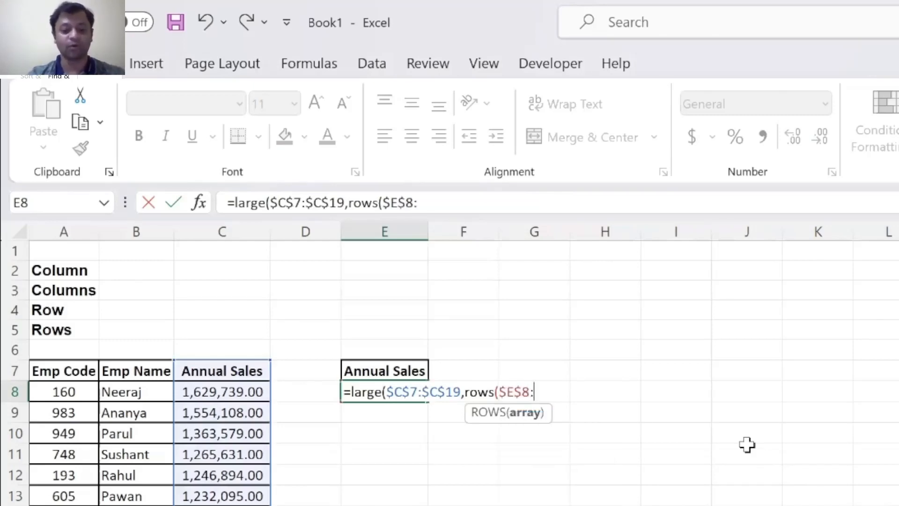
text(E8)
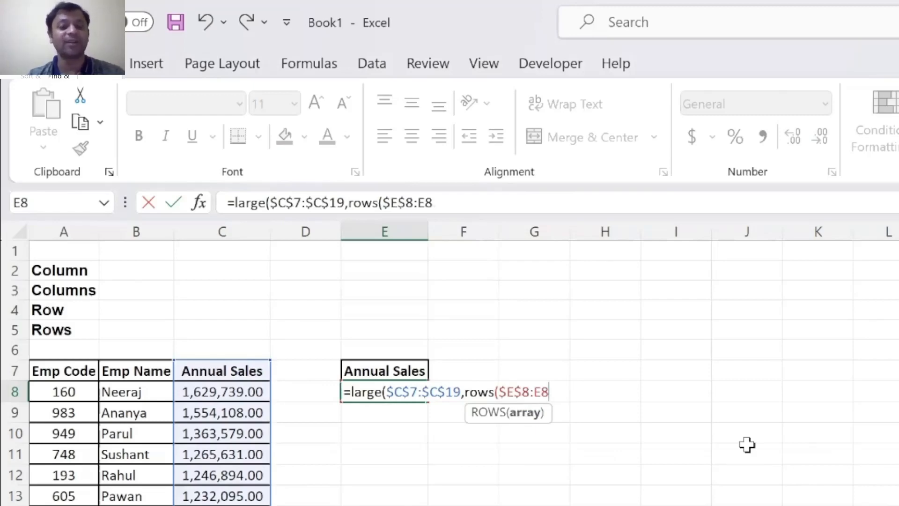
text())
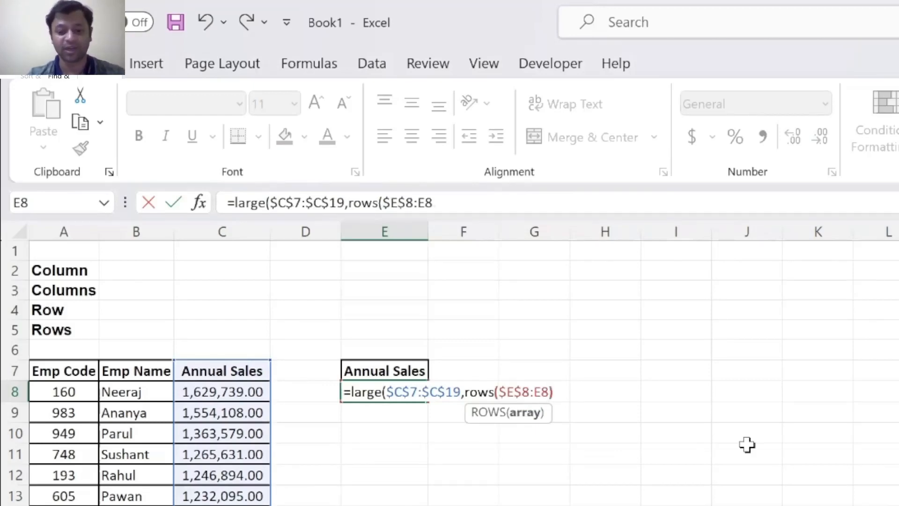
key(Return)
Fill the LARGE formula from E8 down to E10 and check the formula copied into E10.
key(Up)
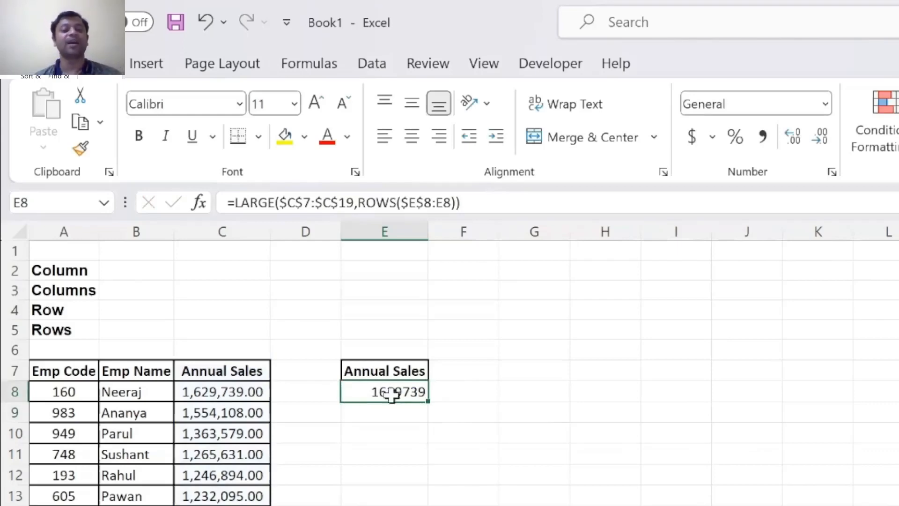
key(shift+Down)
key(shift+Down)
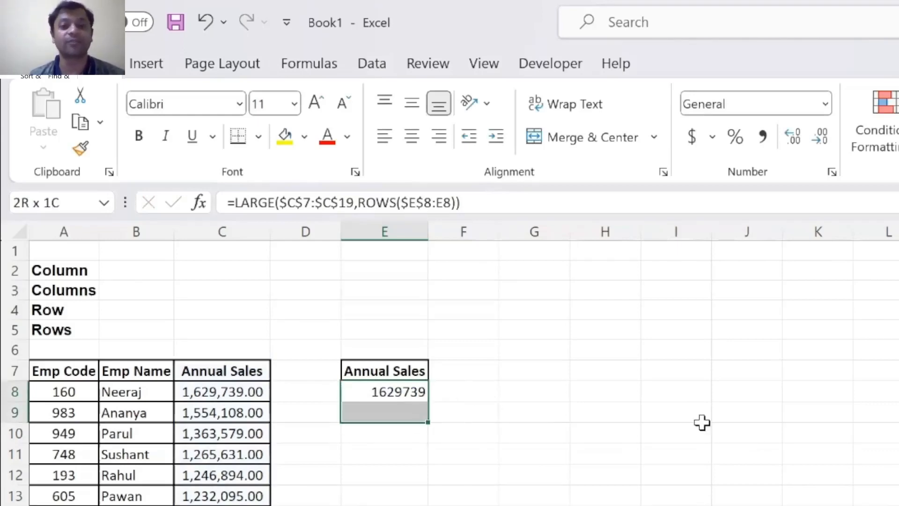
key(ctrl+d)
key(Down)
key(Down)
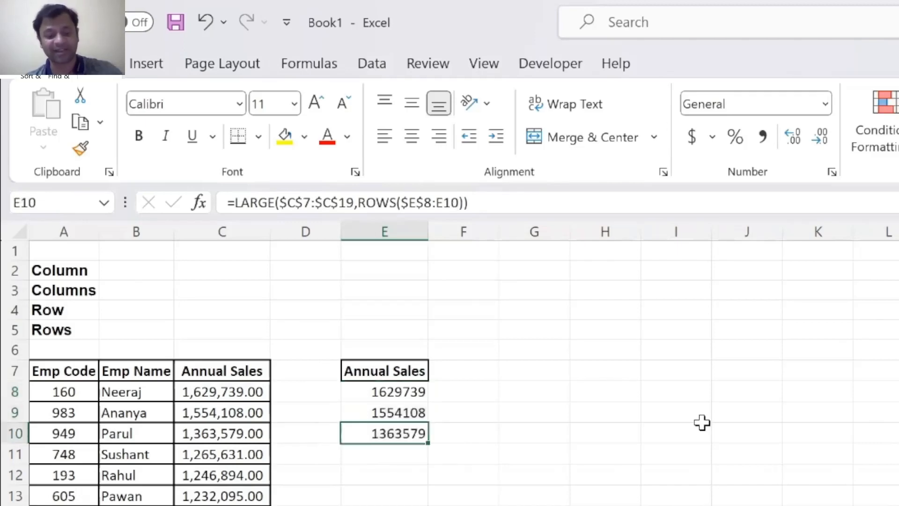
key(Up)
key(Up)
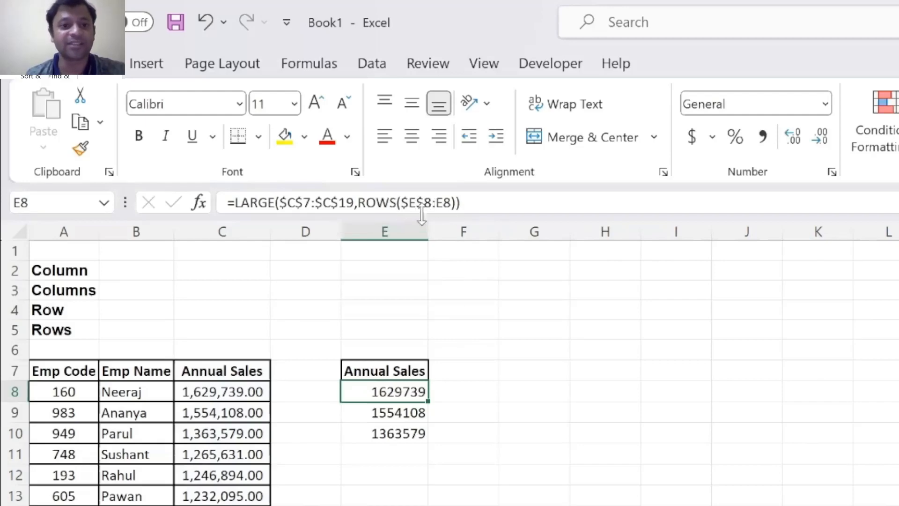
Enter =ROWS($E$8:E8) in F8, anchoring only the first cell of the range.
key(Right)
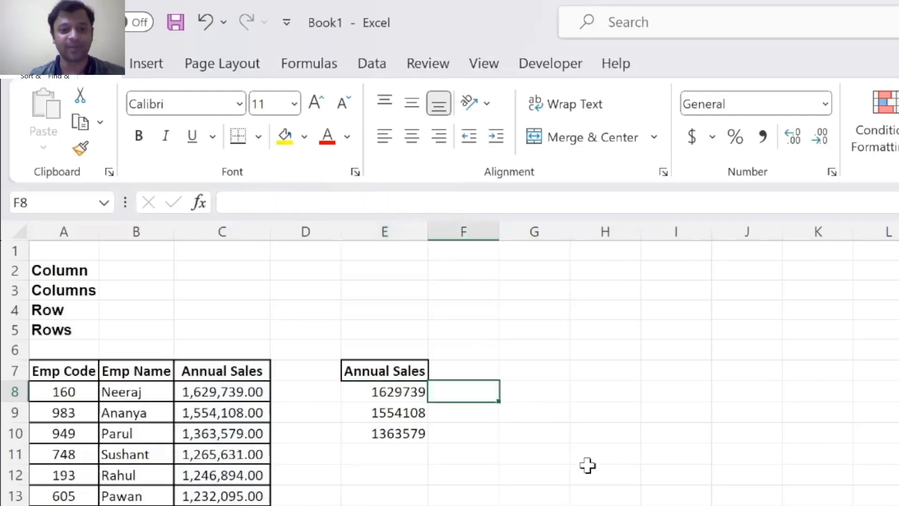
text(=rows)
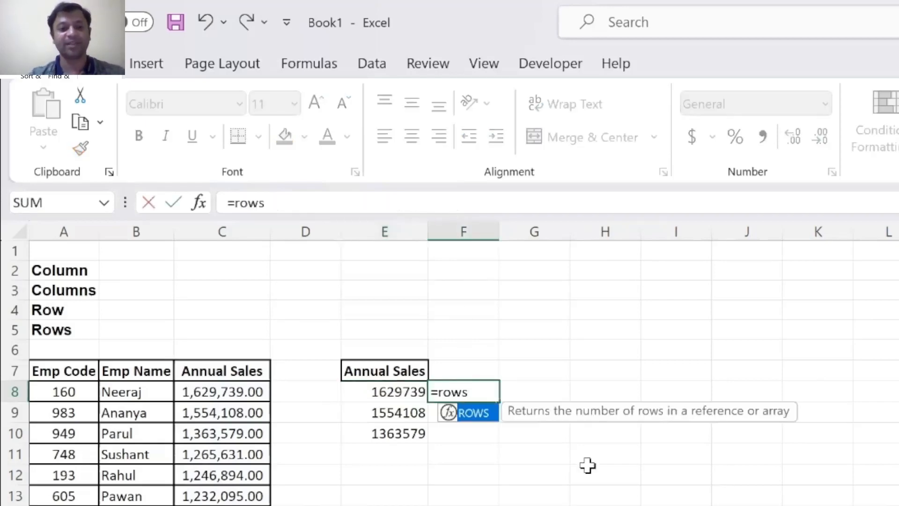
text(()
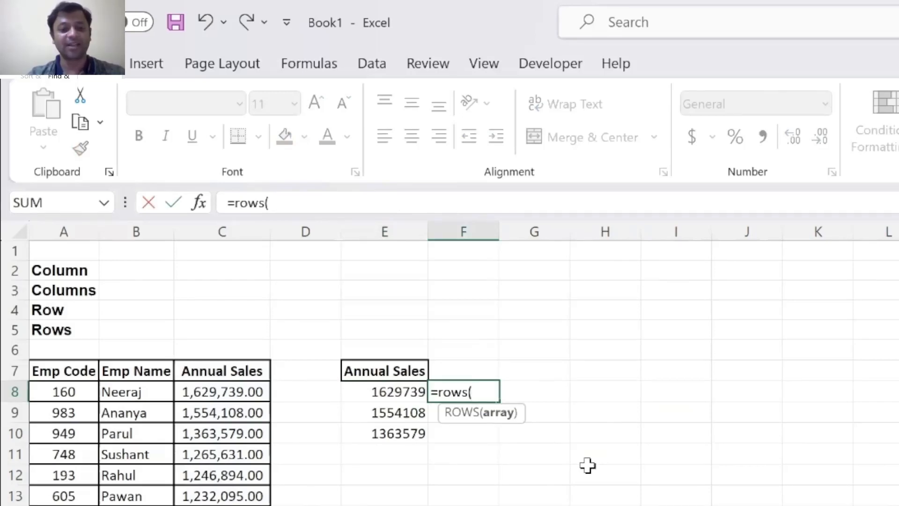
text($E$8)
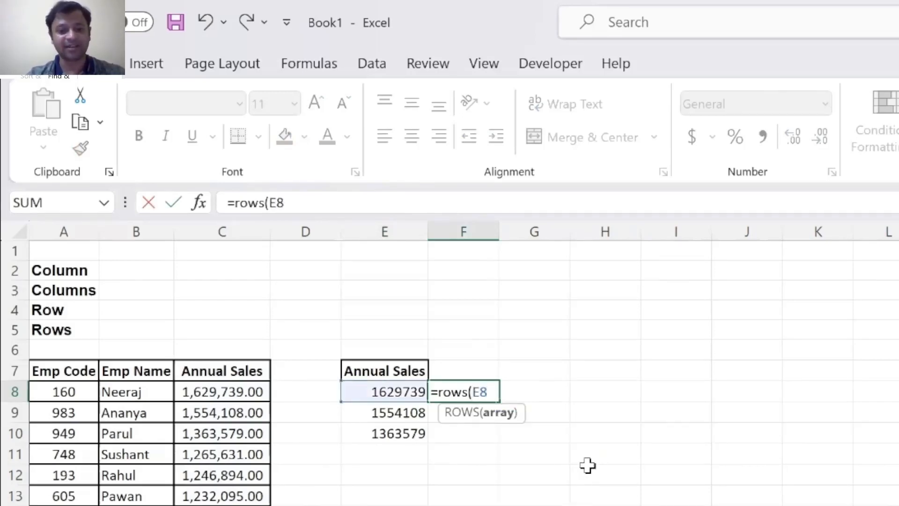
key(F4)
text(:)
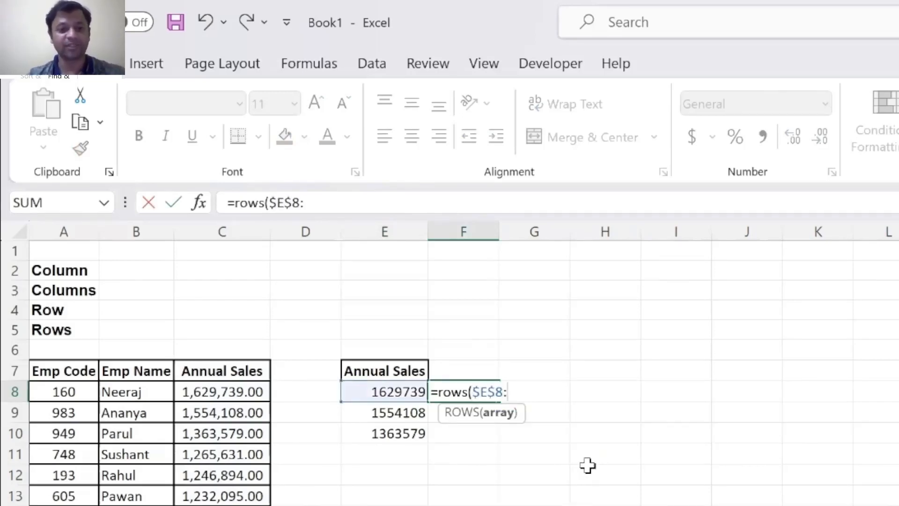
text(E)
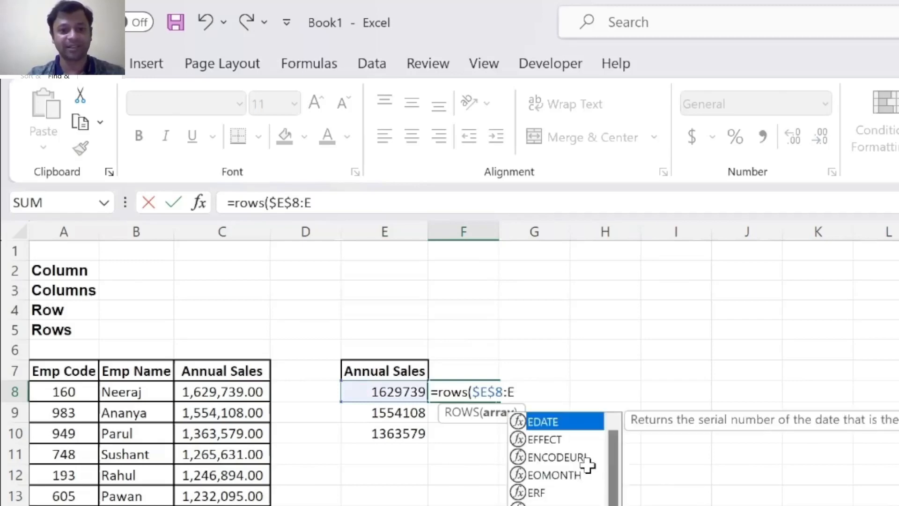
text(8))
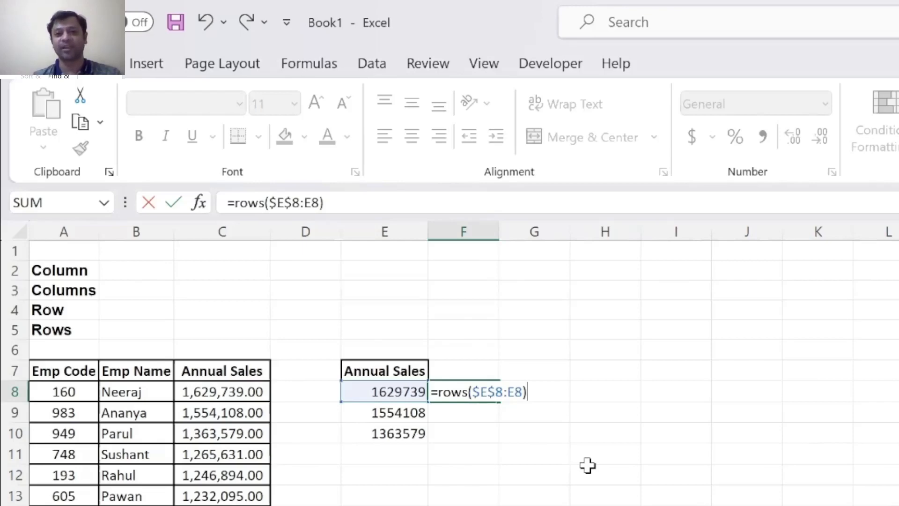
key(Return)
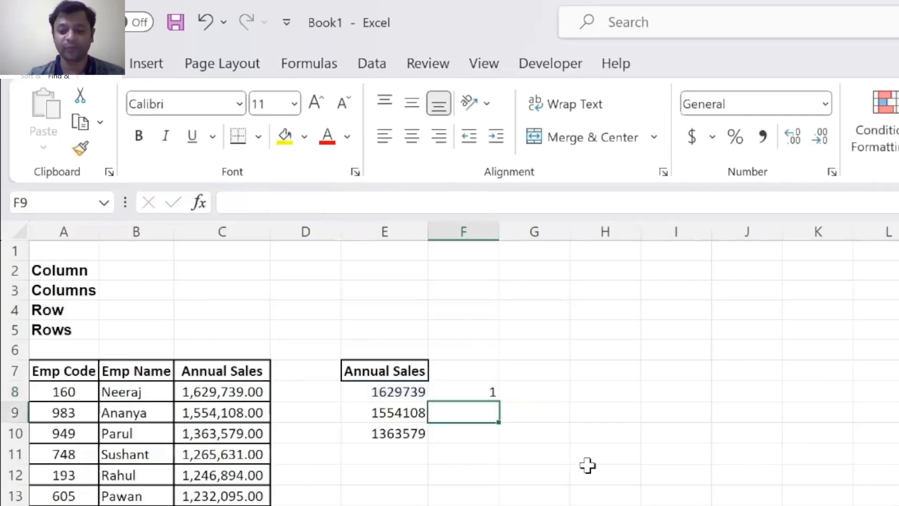
Copy the ROWS formula from F8 into F9 and inspect the LARGE formula in E9.
key(Up)
key(Left)
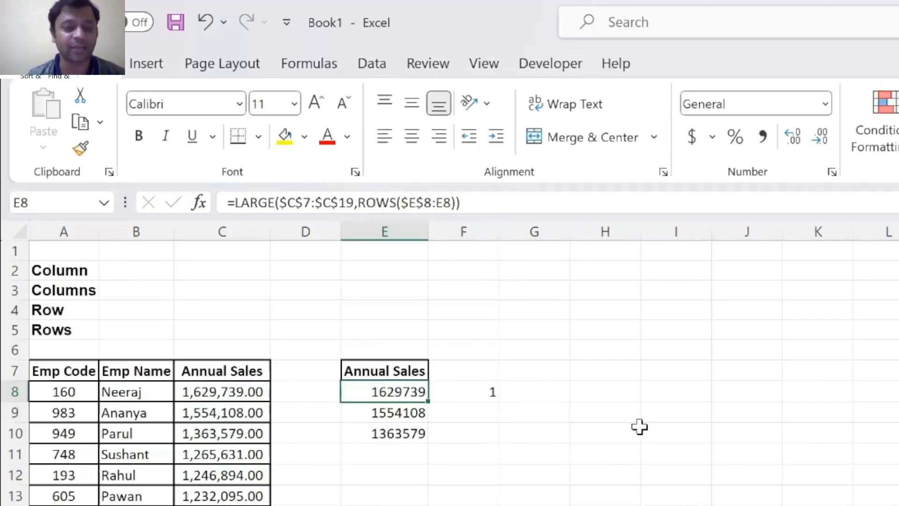
key(Right)
key(Down)
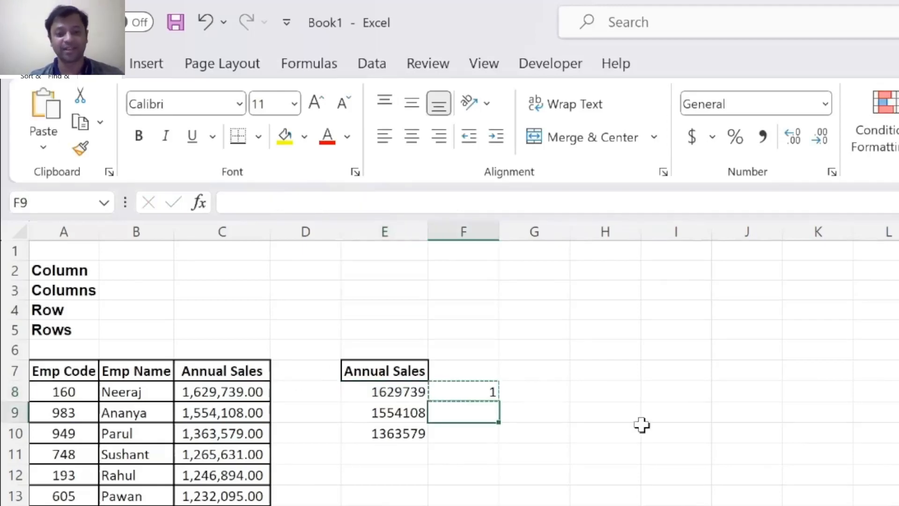
key(ctrl+d)
key(Up)
key(Down)
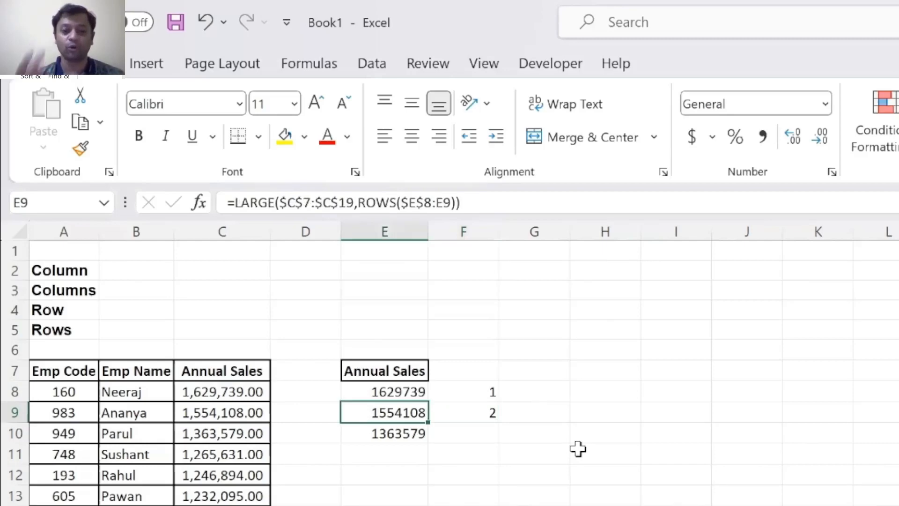
key(F2)
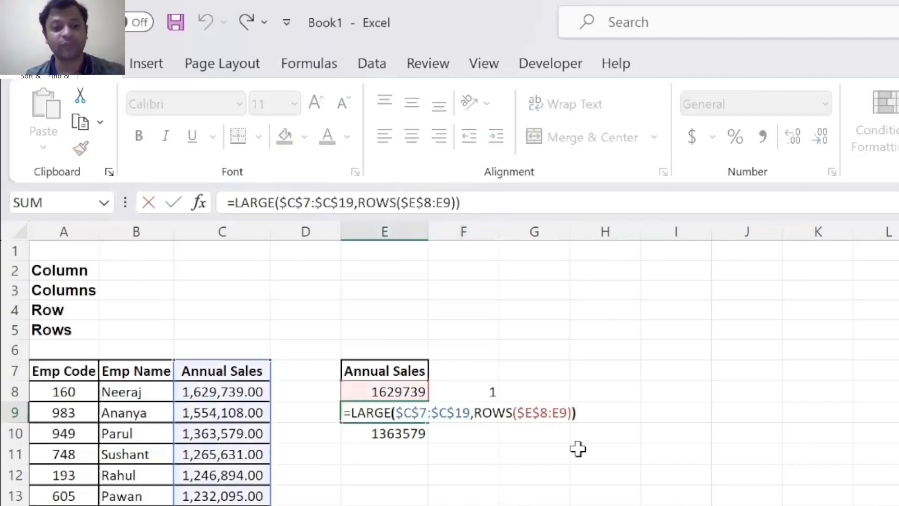
key(Escape)
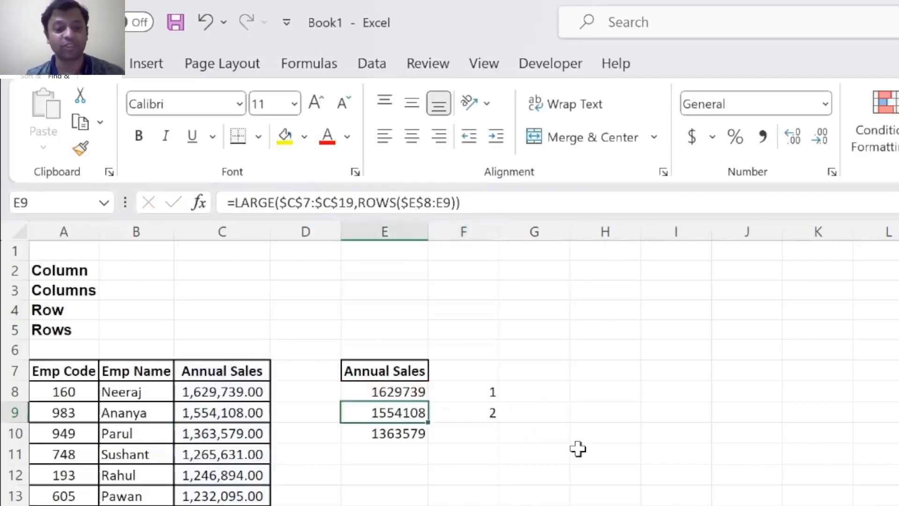
Copy the ROWS formula from F9 into F10.
key(Down)
key(Right)
key(Up)
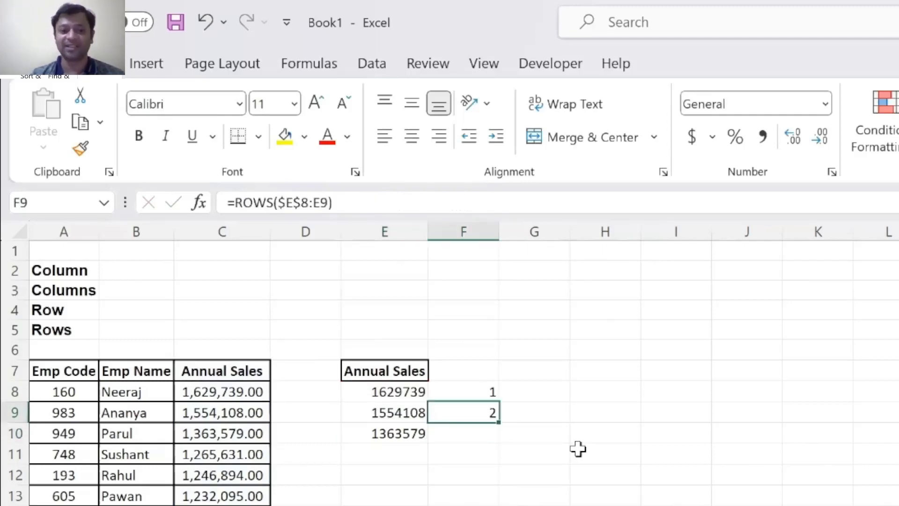
key(ctrl+c)
key(Down)
key(Return)
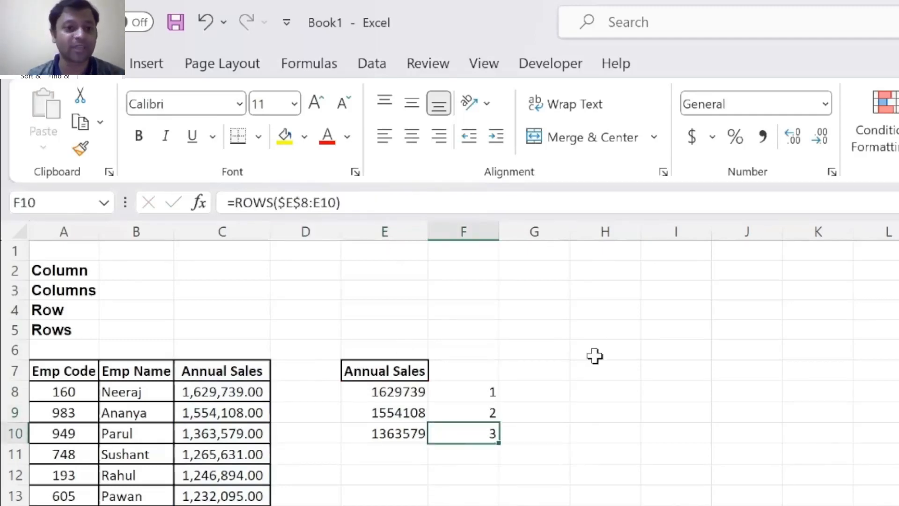
Examine the LARGE formula in E10, highlighting ROWS($E$8:E10) as its k argument.
key(Left)
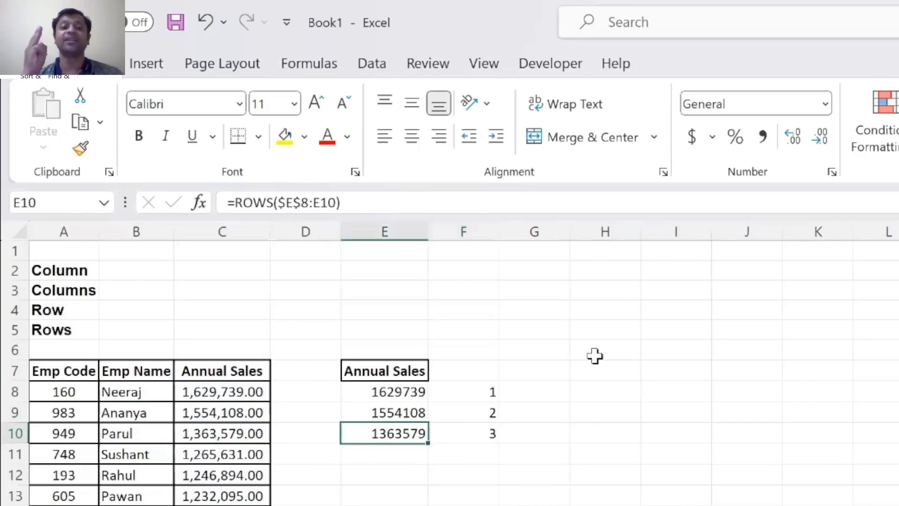
key(F2)
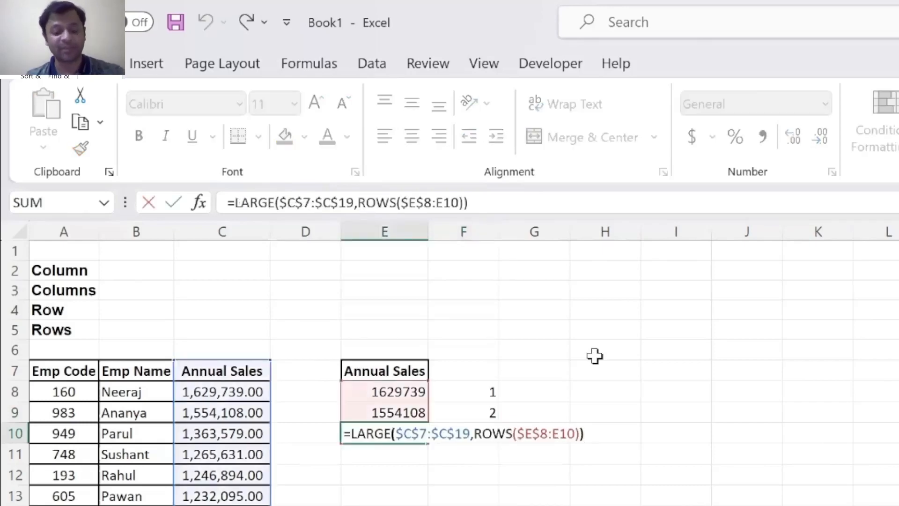
key(Left)
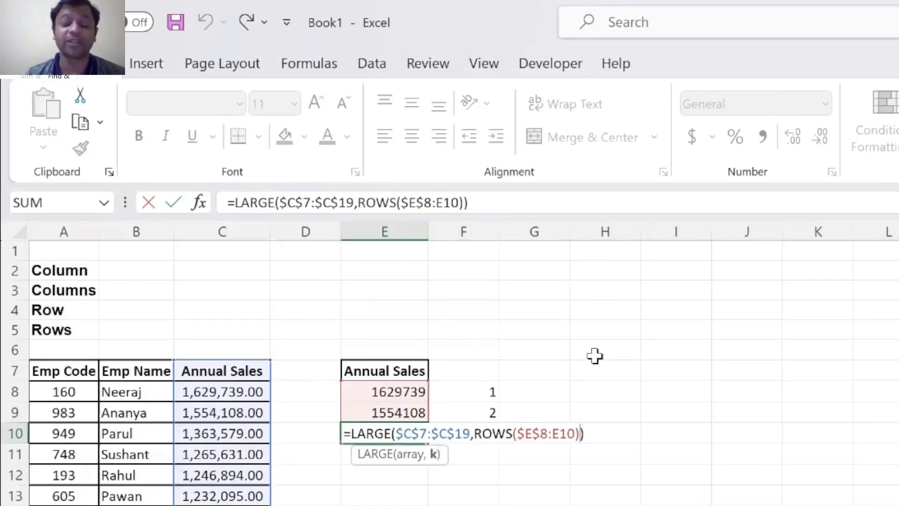
key(shift+Left)
key(shift+Left)
key(shift+Left)
key(shift+Left)
key(shift+Left)
key(shift+Left)
key(shift+Left)
key(shift+Left)
key(shift+Left)
key(shift+Left)
key(shift+Left)
key(shift+Left)
key(shift+Left)
key(shift+Left)
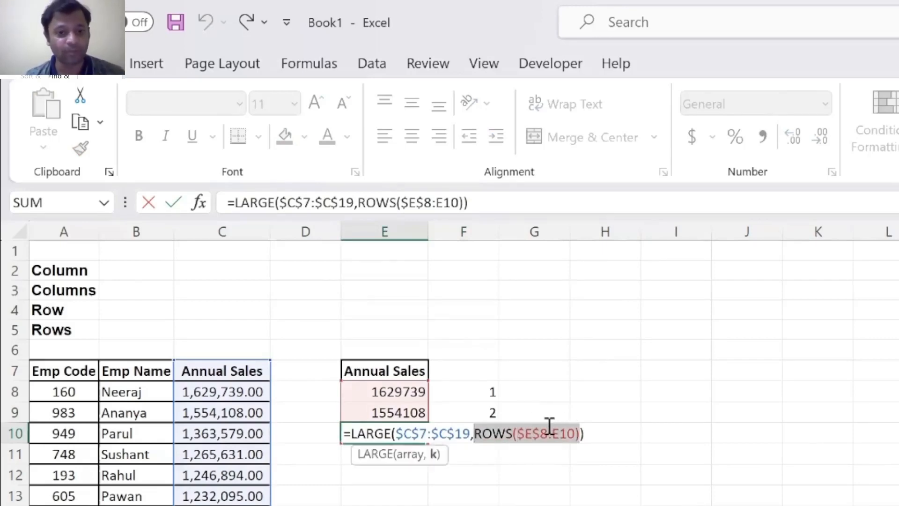
key(ctrl+Return)
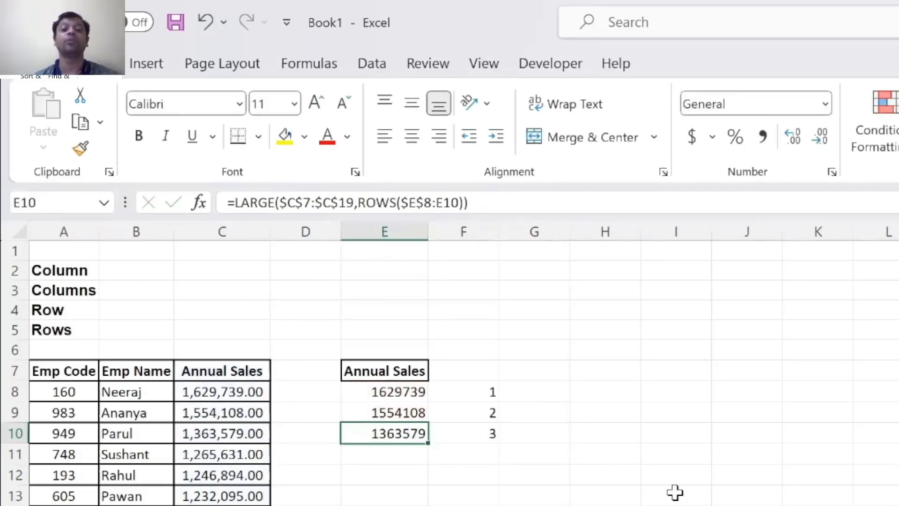
Fill the LARGE formula from E10 down to E12.
key(shift+Down)
key(shift+Down)
key(ctrl+d)
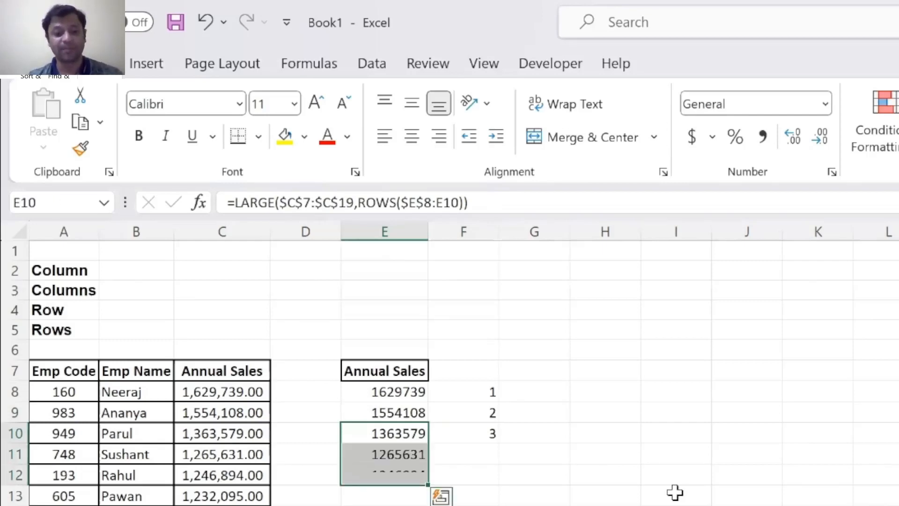
Fill the ROWS formula from F10 down to F12 beside the extended LARGE results.
key(Down)
key(Down)
key(Right)
key(shift+Up)
key(shift+Up)
key(ctrl+d)
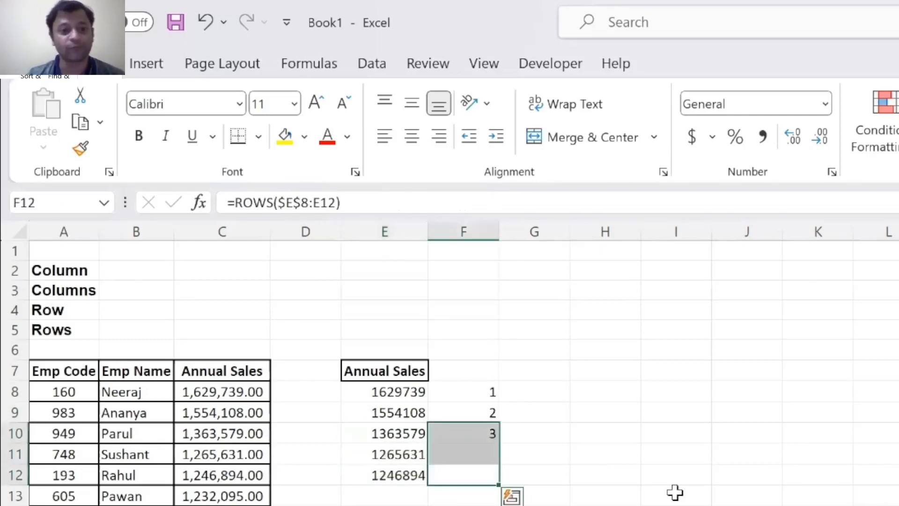
key(Left)
key(Up)
key(Up)
key(Up)
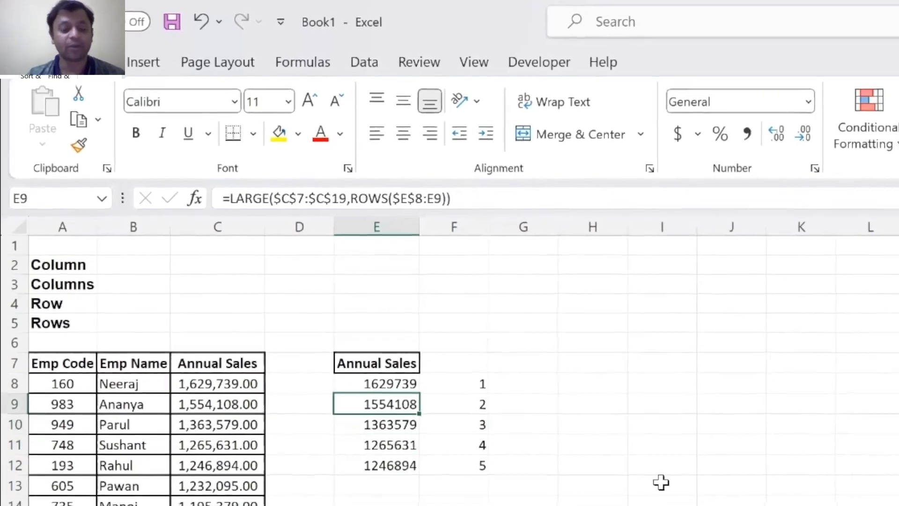
key(Down)
key(ctrl+Up)
key(ctrl+Up)
key(ctrl+Down)
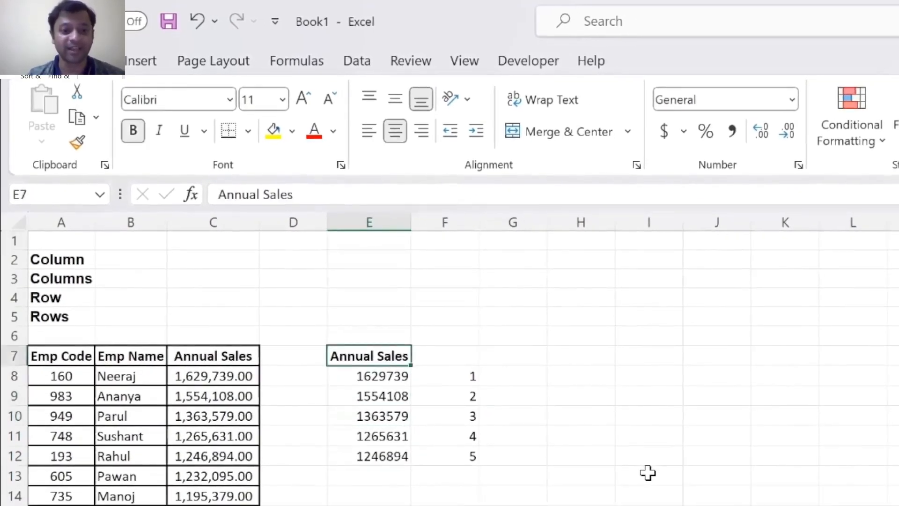